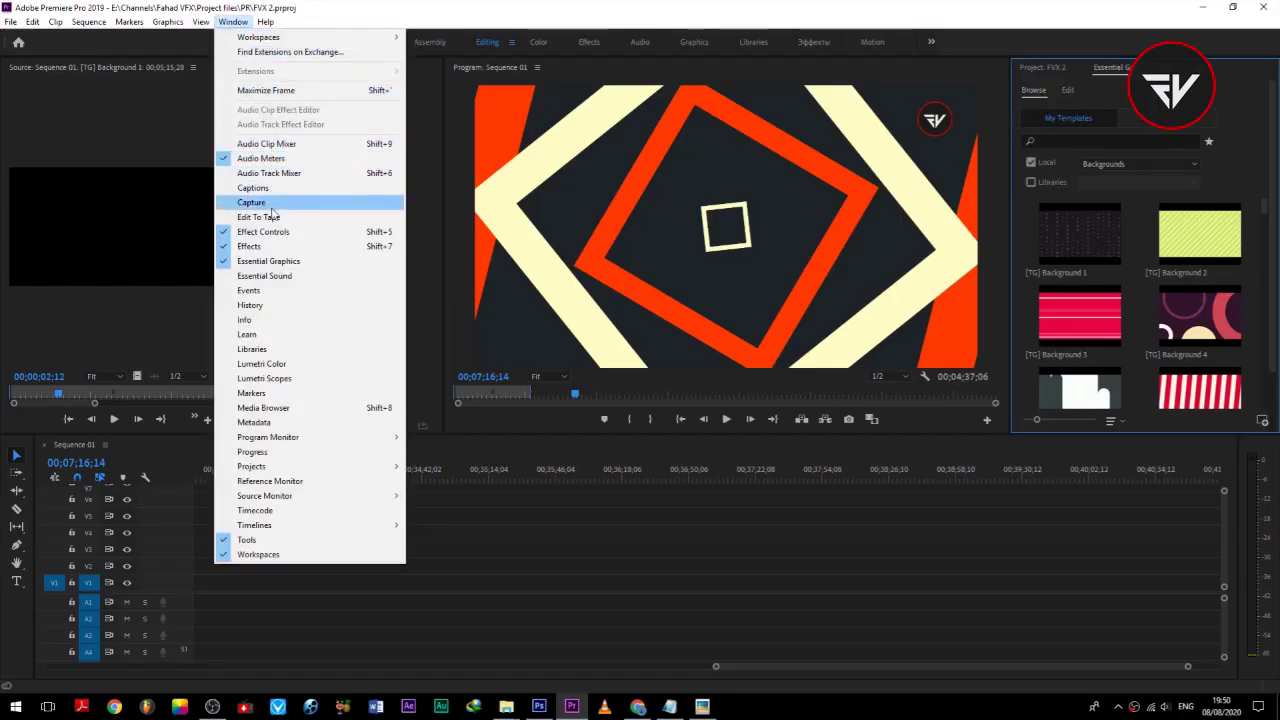
Step: Try re-adding the templates folder under Manage Additional Folders, leaving the list unchanged after the duplicate-location warning
{"action": "left_click", "coordinate": [274, 264]}
{"action": "left_click", "coordinate": [1150, 67]}
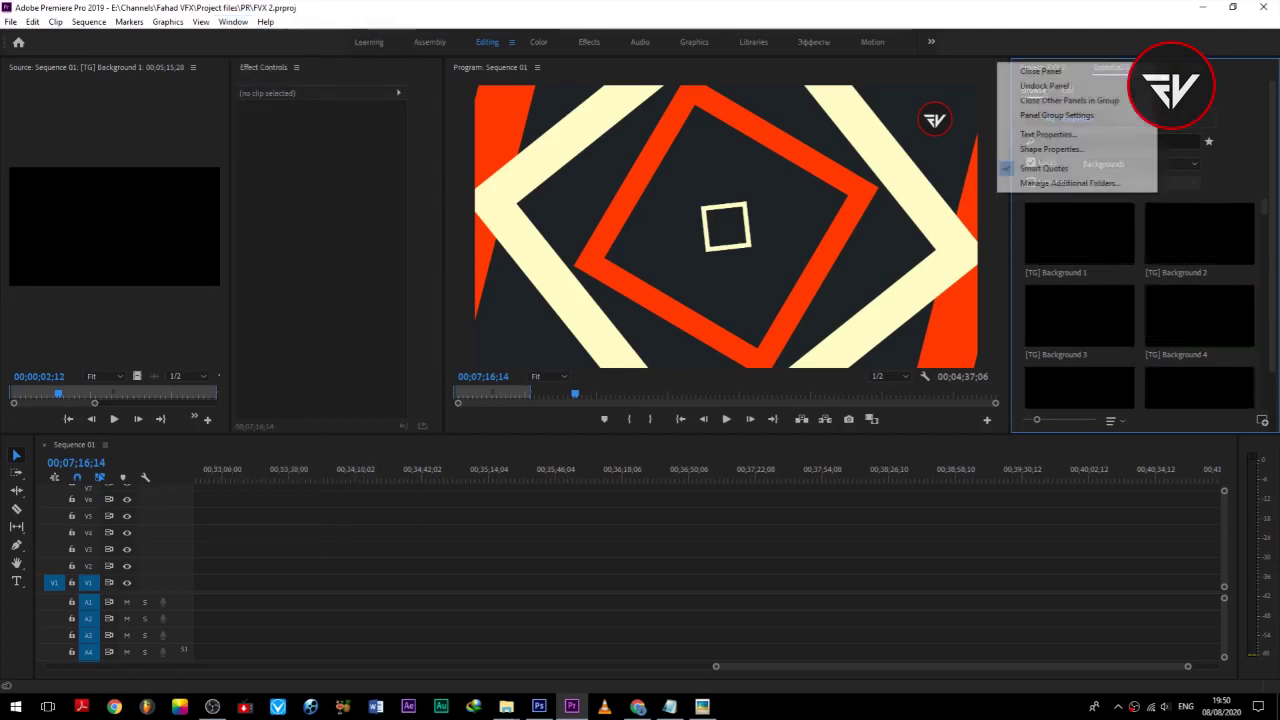
{"action": "left_click", "coordinate": [1097, 182]}
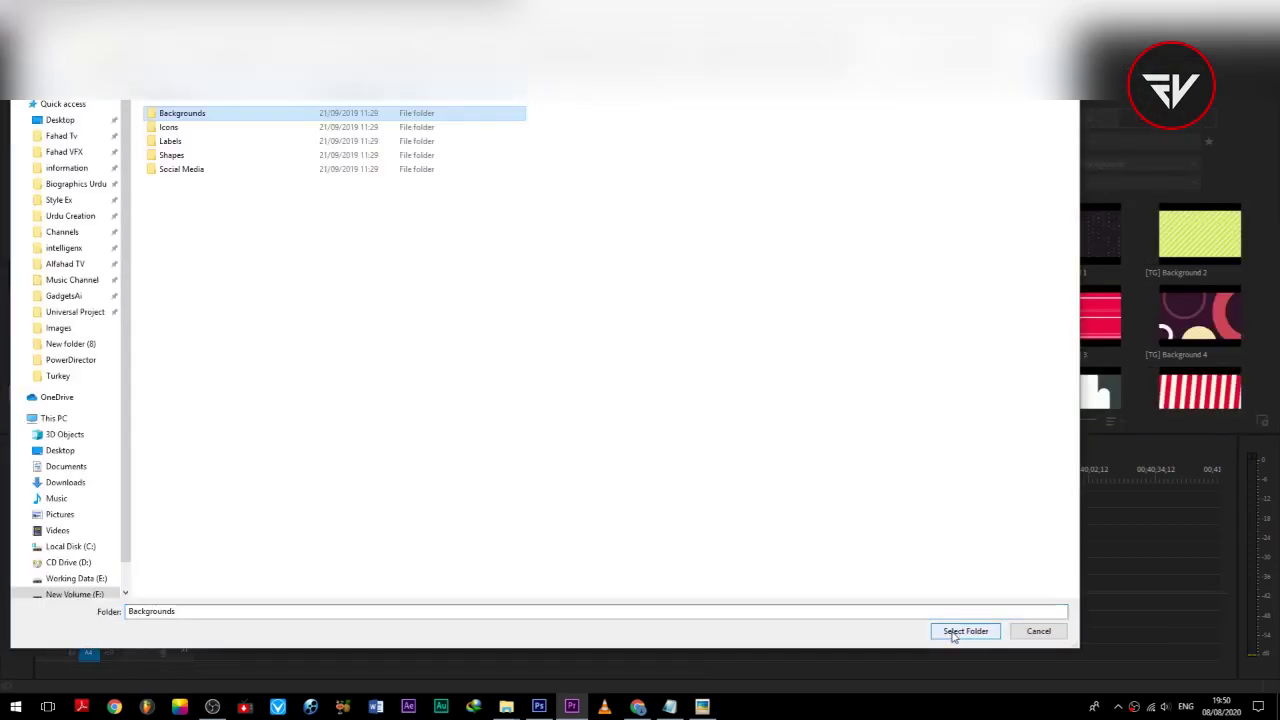
{"action": "left_click", "coordinate": [955, 633]}
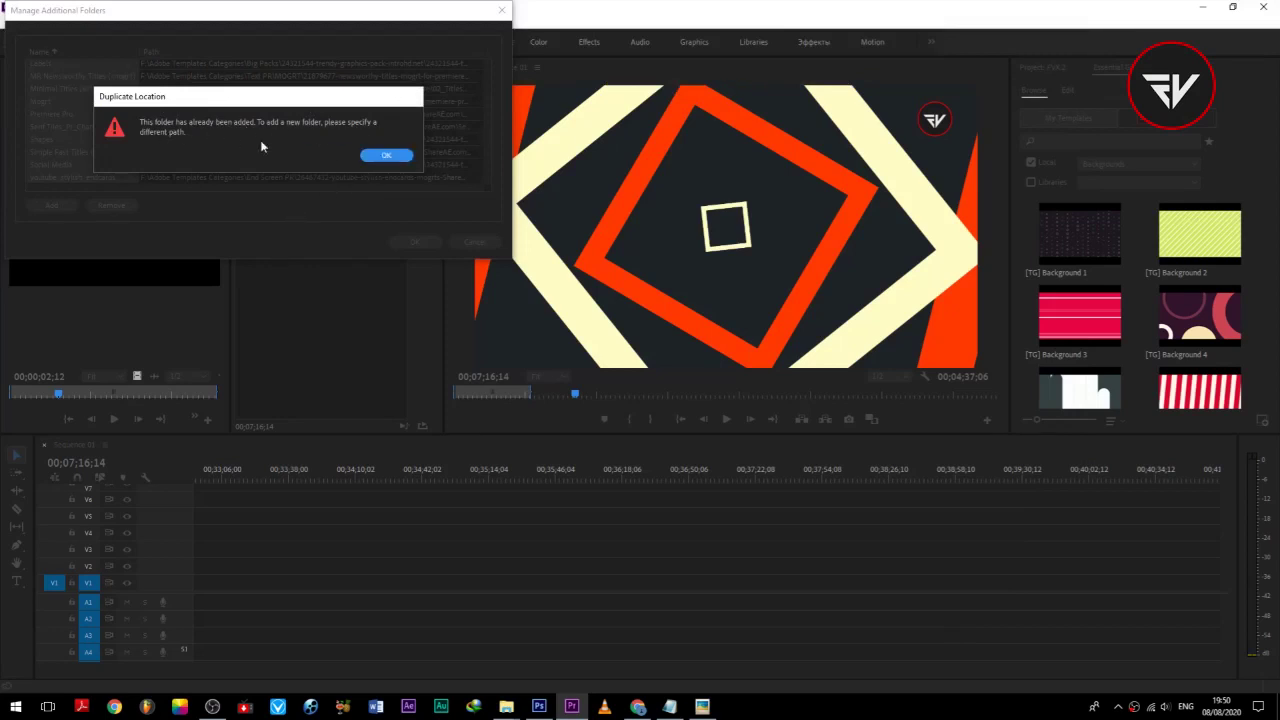
{"action": "left_click", "coordinate": [385, 156]}
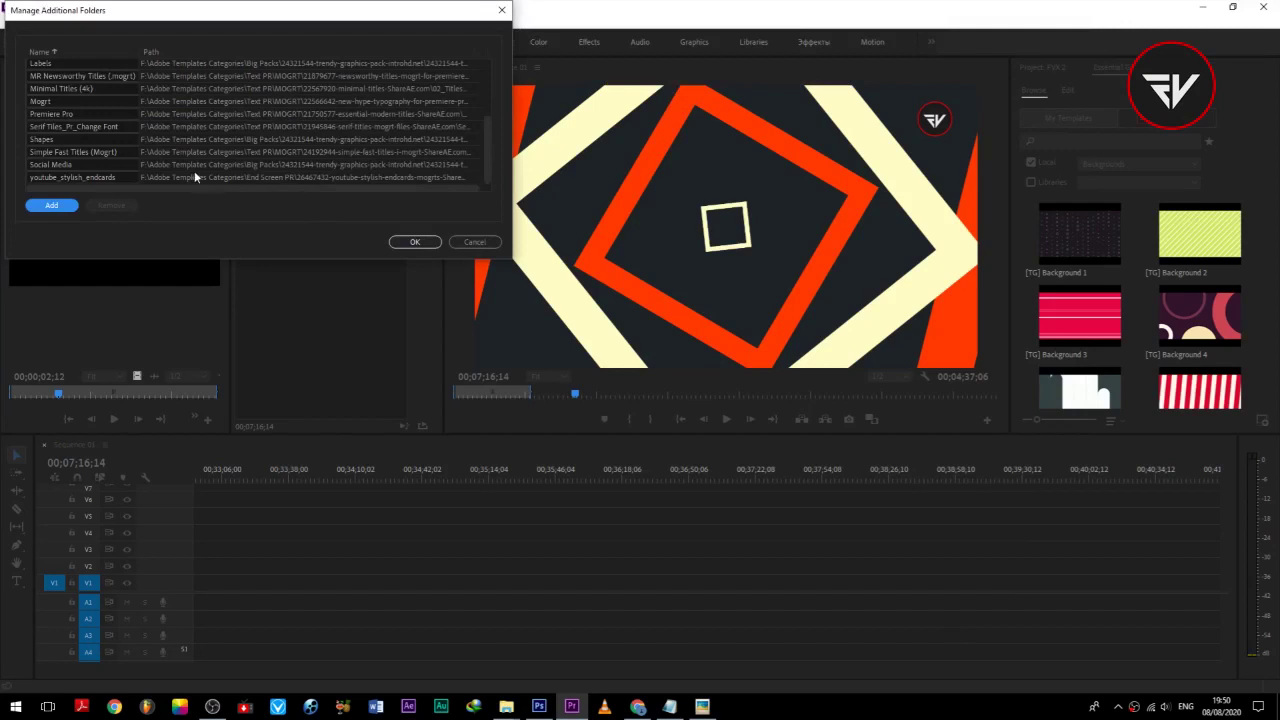
{"action": "left_click", "coordinate": [412, 242]}
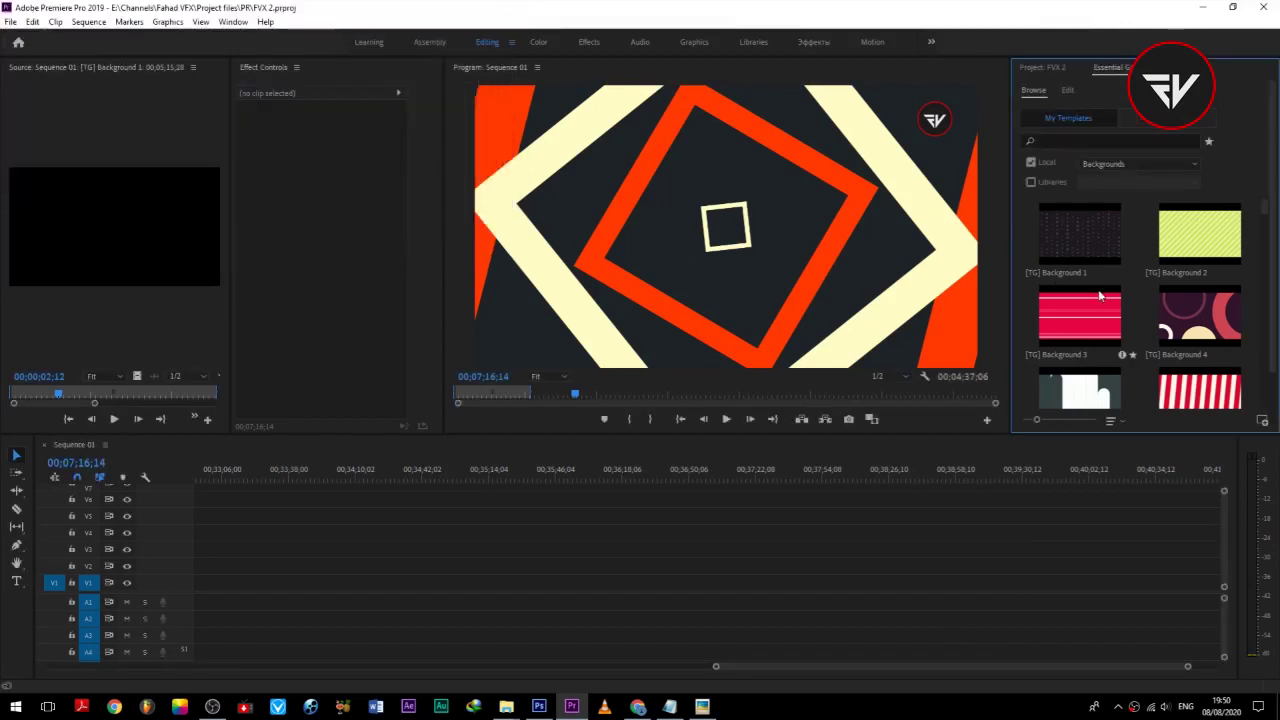
Step: Place [TG] Background 1 on track V1 and set it to frame size
{"action": "left_click_drag", "start_coordinate": [1106, 260], "coordinate": [700, 582]}
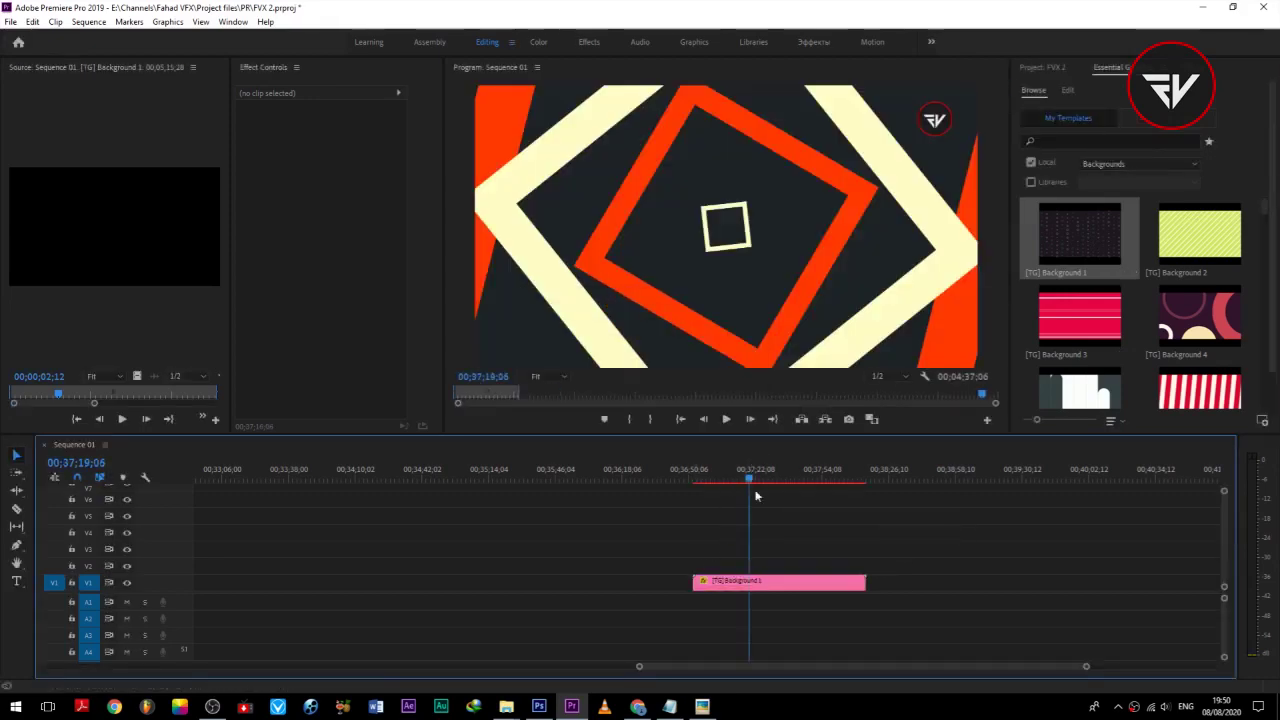
{"action": "left_click", "coordinate": [800, 583]}
{"action": "right_click", "coordinate": [808, 583]}
{"action": "left_click", "coordinate": [880, 537]}
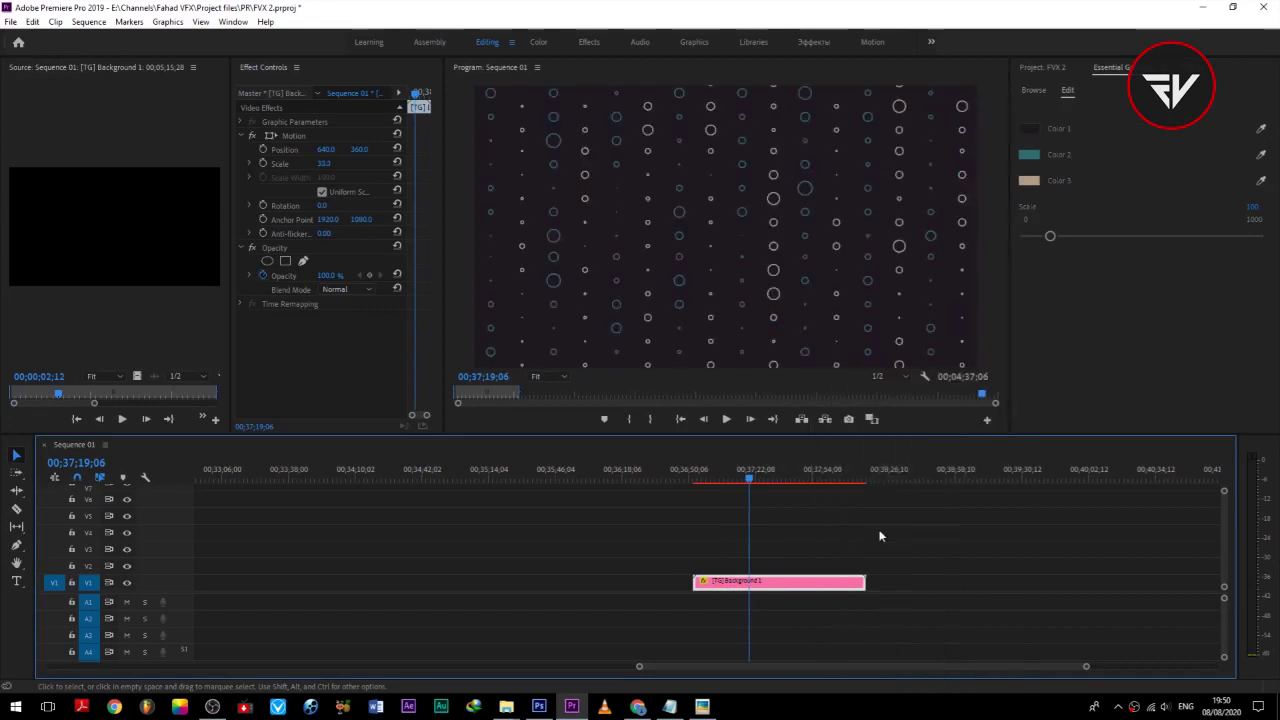
Step: Change Color 2 to green and Color 3 to orange, then preview the circles
{"action": "left_click", "coordinate": [1029, 154]}
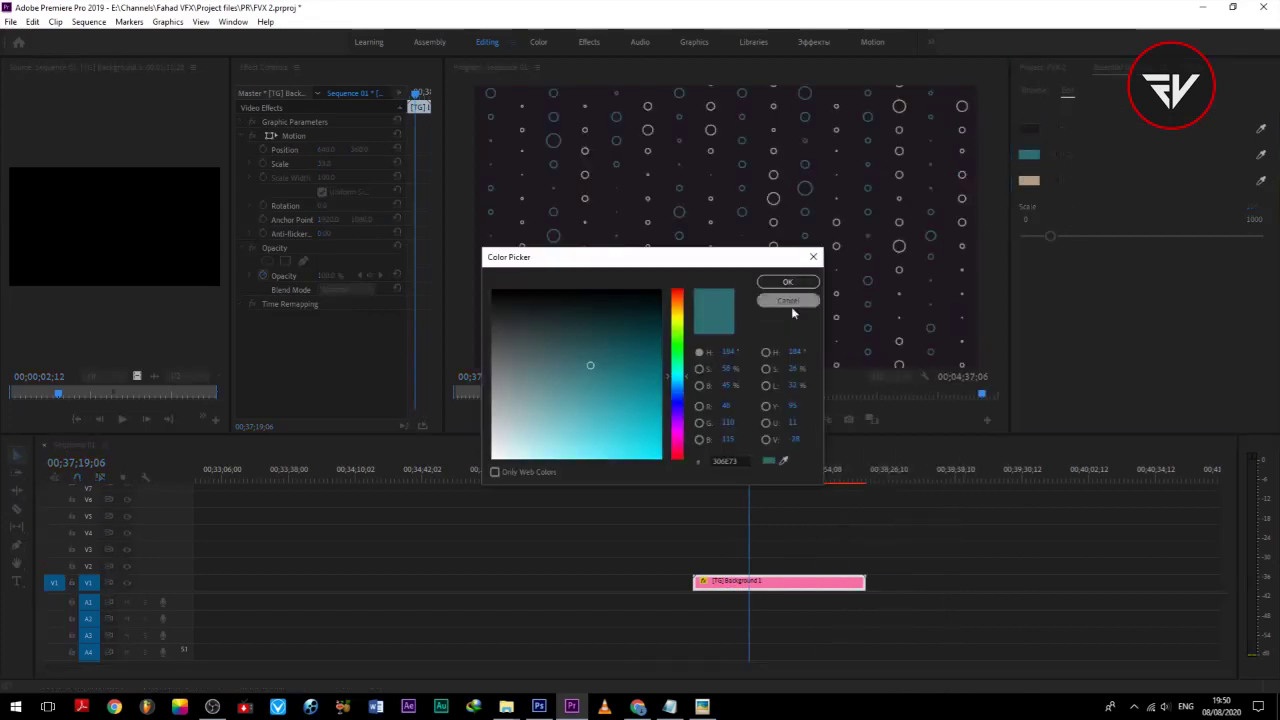
{"action": "left_click_drag", "start_coordinate": [675, 345], "coordinate": [678, 338]}
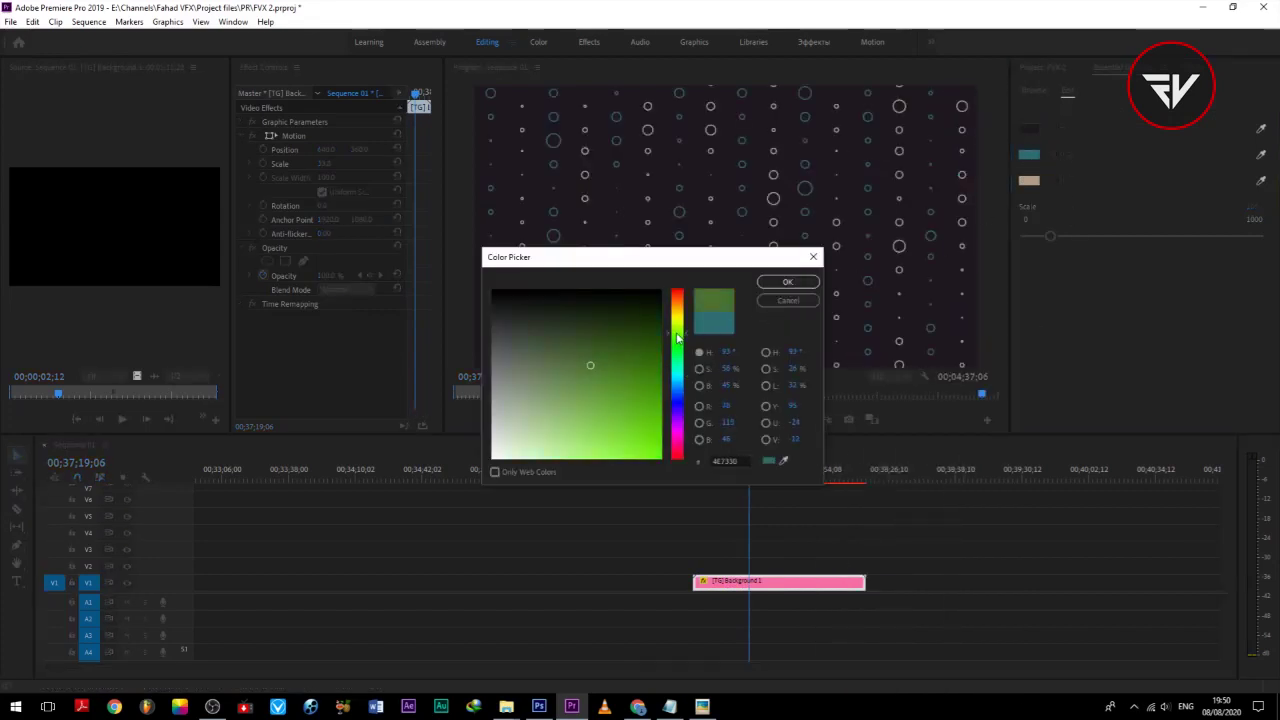
{"action": "left_click", "coordinate": [786, 282]}
{"action": "left_click", "coordinate": [1030, 181]}
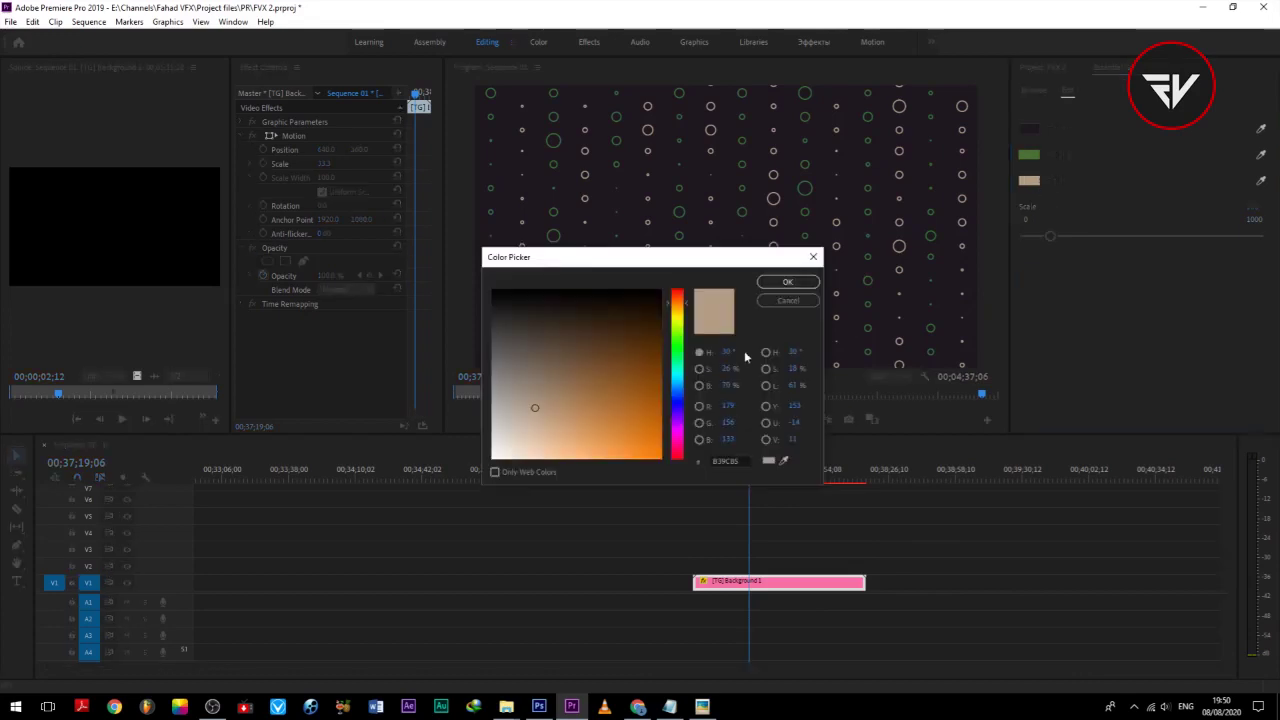
{"action": "left_click", "coordinate": [785, 281]}
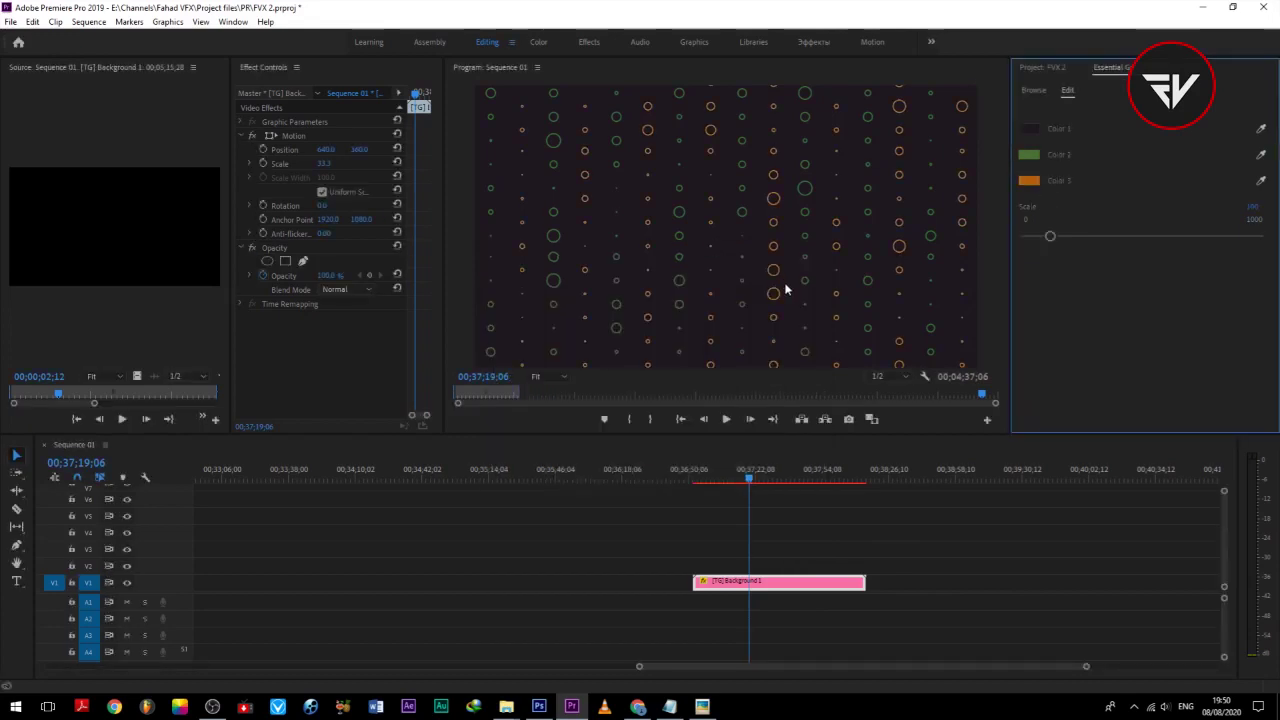
{"action": "left_click_drag", "start_coordinate": [749, 479], "coordinate": [822, 483]}
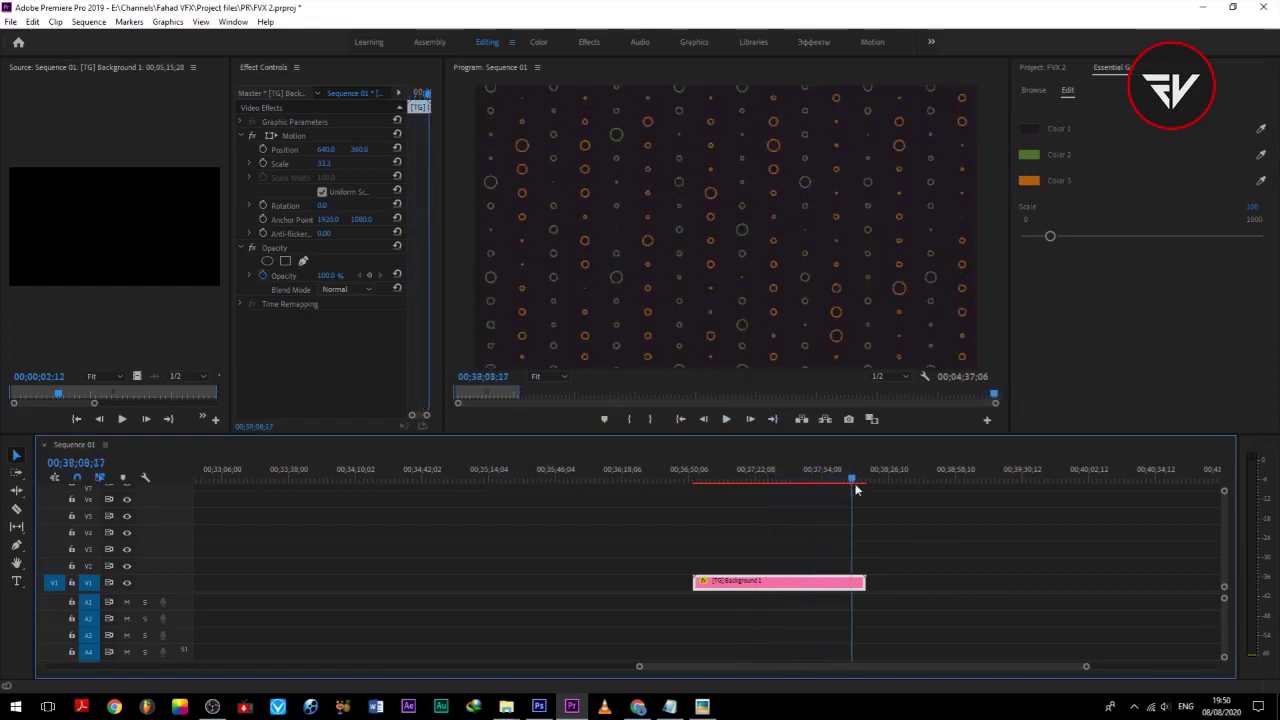
{"action": "left_click", "coordinate": [1033, 90]}
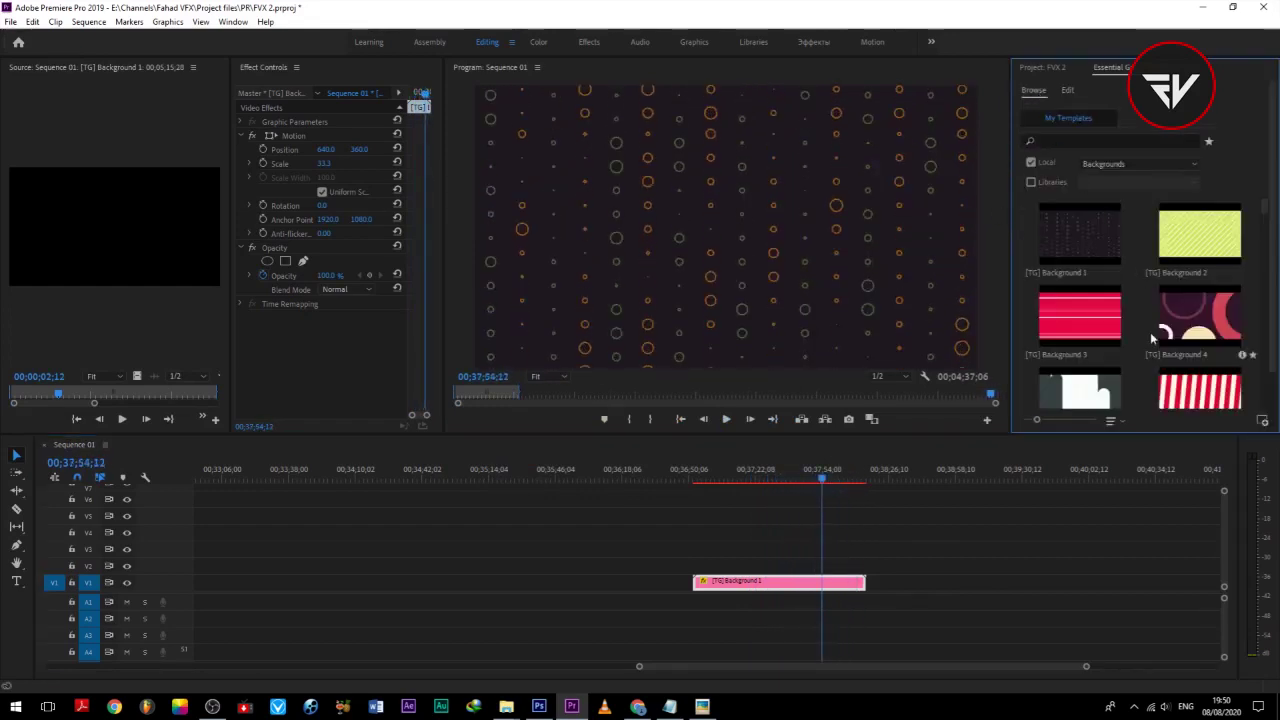
Step: Place [TG] Background 10 on V1 after the first clip and set it to frame size
{"action": "scroll", "coordinate": [1150, 332], "scroll_direction": "down", "scroll_amount": 3}
{"action": "scroll", "coordinate": [1150, 332], "scroll_direction": "down", "scroll_amount": 2}
{"action": "left_click_drag", "start_coordinate": [1215, 325], "coordinate": [969, 557]}
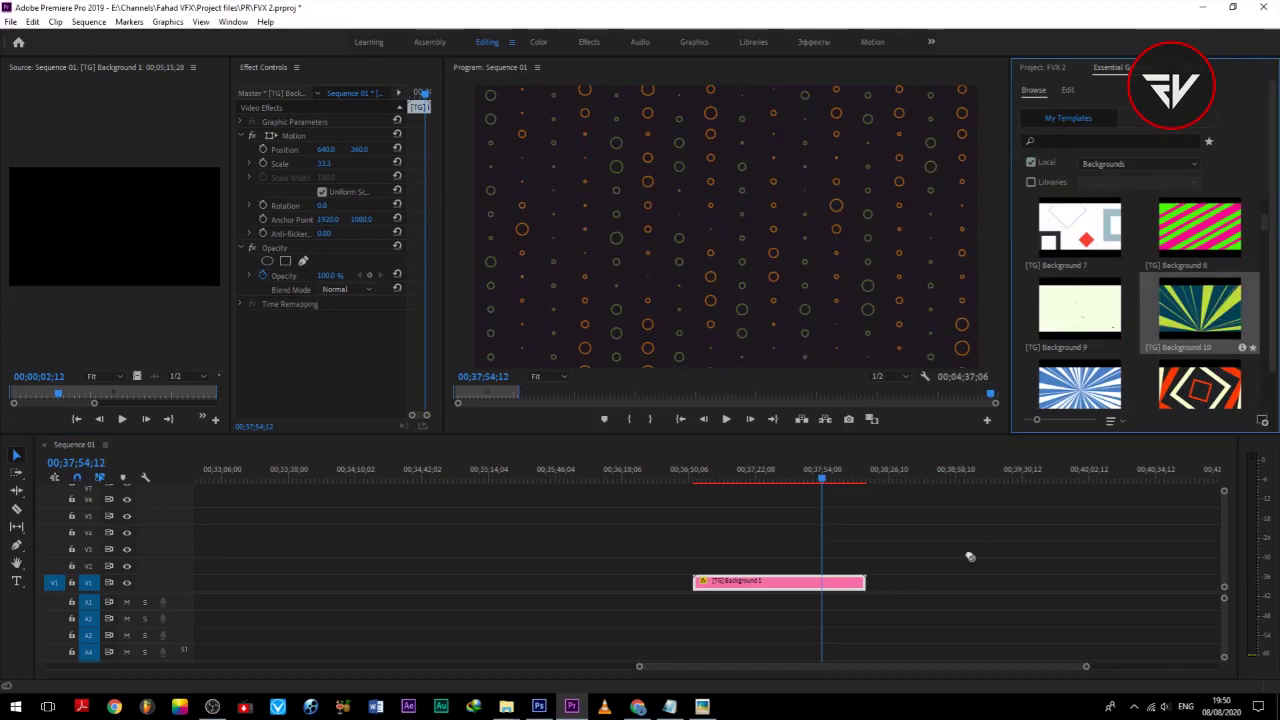
{"action": "left_click_drag", "start_coordinate": [909, 586], "coordinate": [911, 583]}
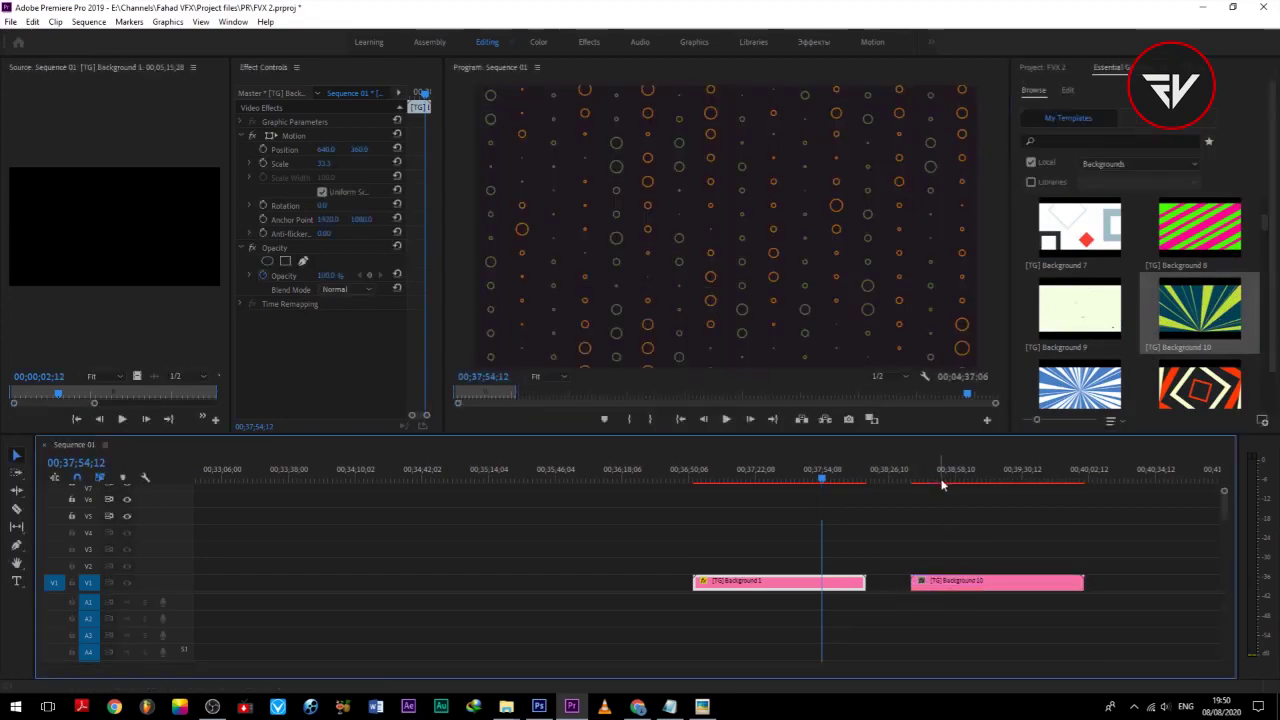
{"action": "left_click", "coordinate": [938, 475]}
{"action": "left_click", "coordinate": [953, 581]}
{"action": "right_click", "coordinate": [1035, 584]}
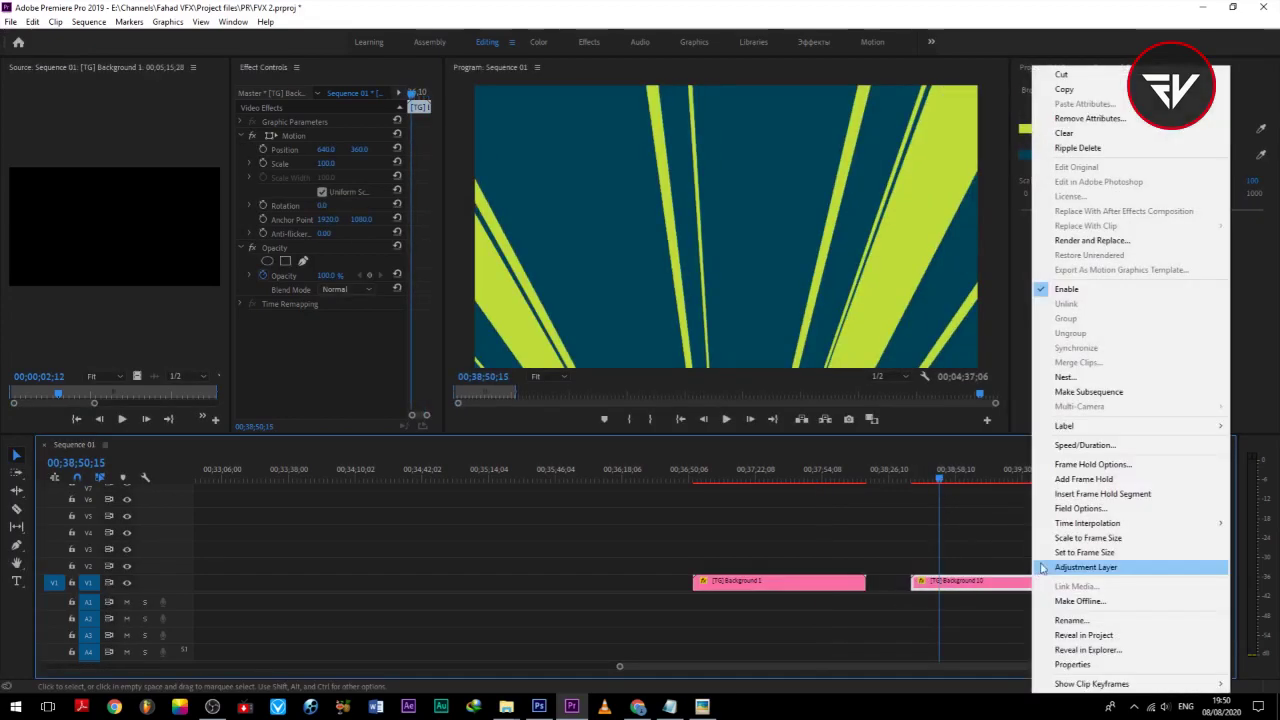
{"action": "left_click", "coordinate": [1063, 563]}
Step: Set Color 1 to orange and Color 2 to dark magenta, then preview the rays
{"action": "left_click", "coordinate": [1029, 128]}
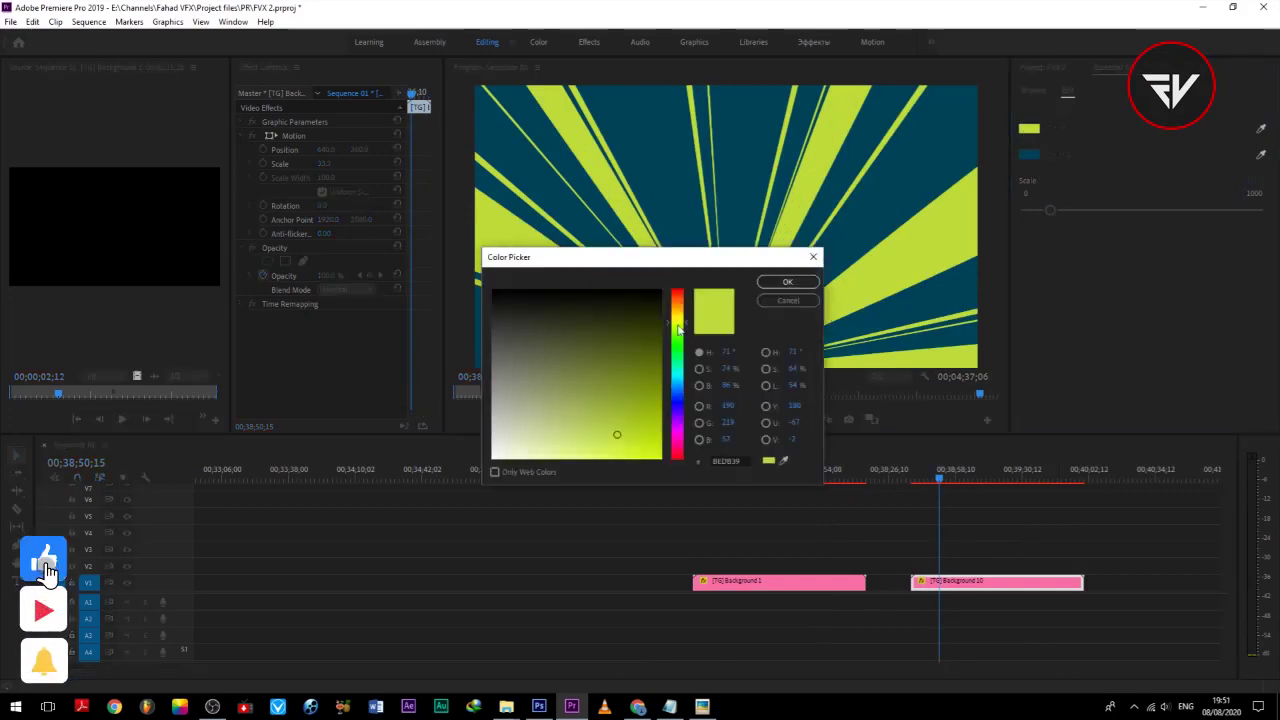
{"action": "left_click_drag", "start_coordinate": [677, 326], "coordinate": [677, 296]}
{"action": "left_click", "coordinate": [787, 281]}
{"action": "left_click", "coordinate": [1029, 154]}
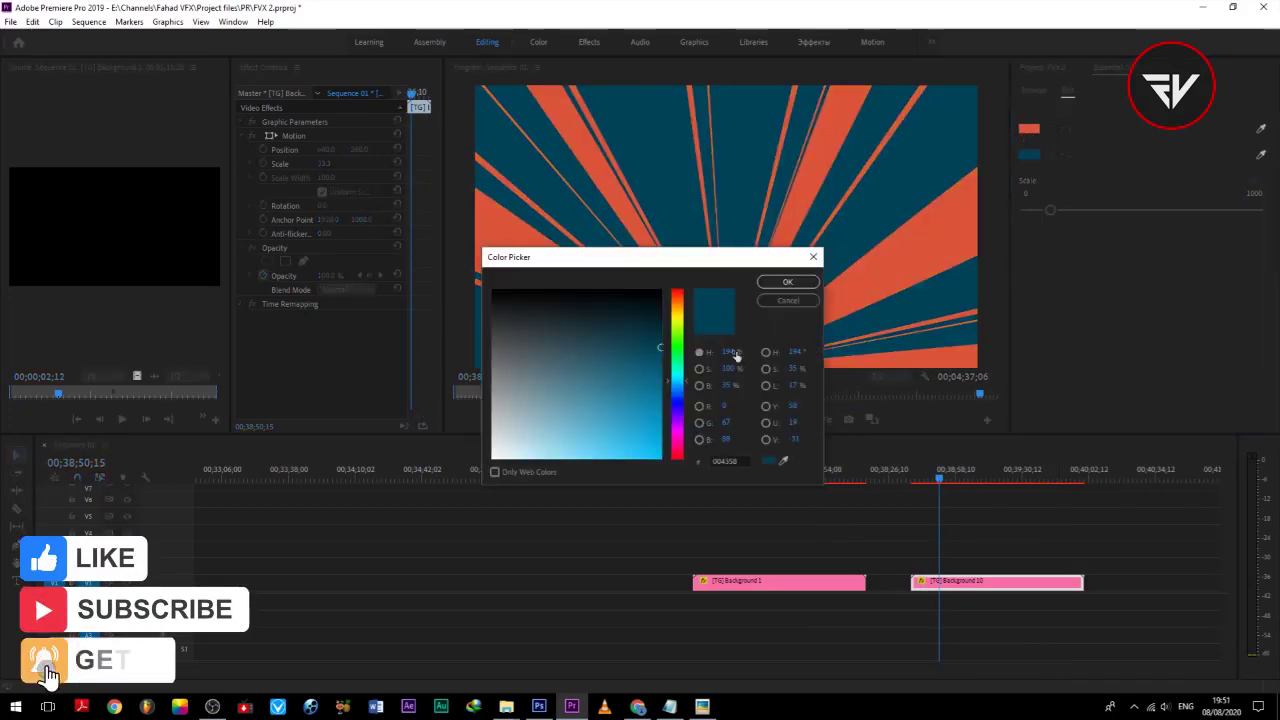
{"action": "left_click_drag", "start_coordinate": [728, 354], "coordinate": [727, 372]}
{"action": "left_click", "coordinate": [787, 284]}
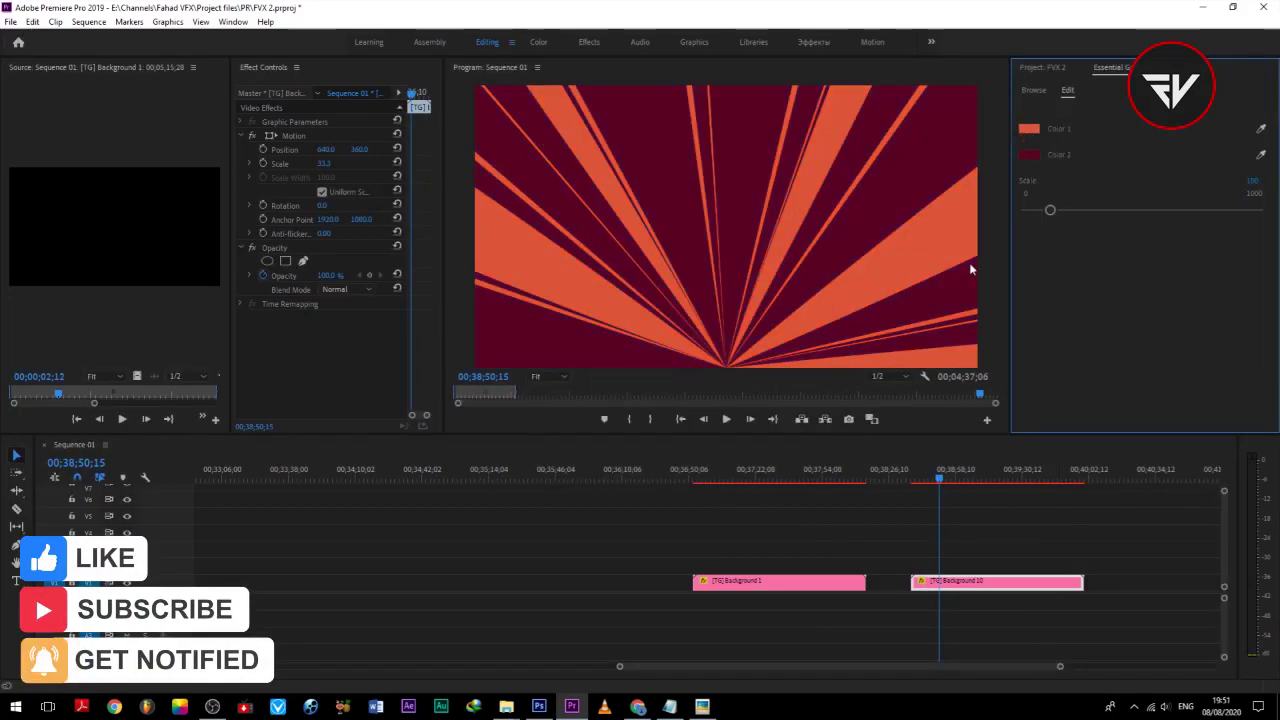
{"action": "left_click", "coordinate": [954, 481]}
{"action": "left_click_drag", "start_coordinate": [954, 481], "coordinate": [1040, 481]}
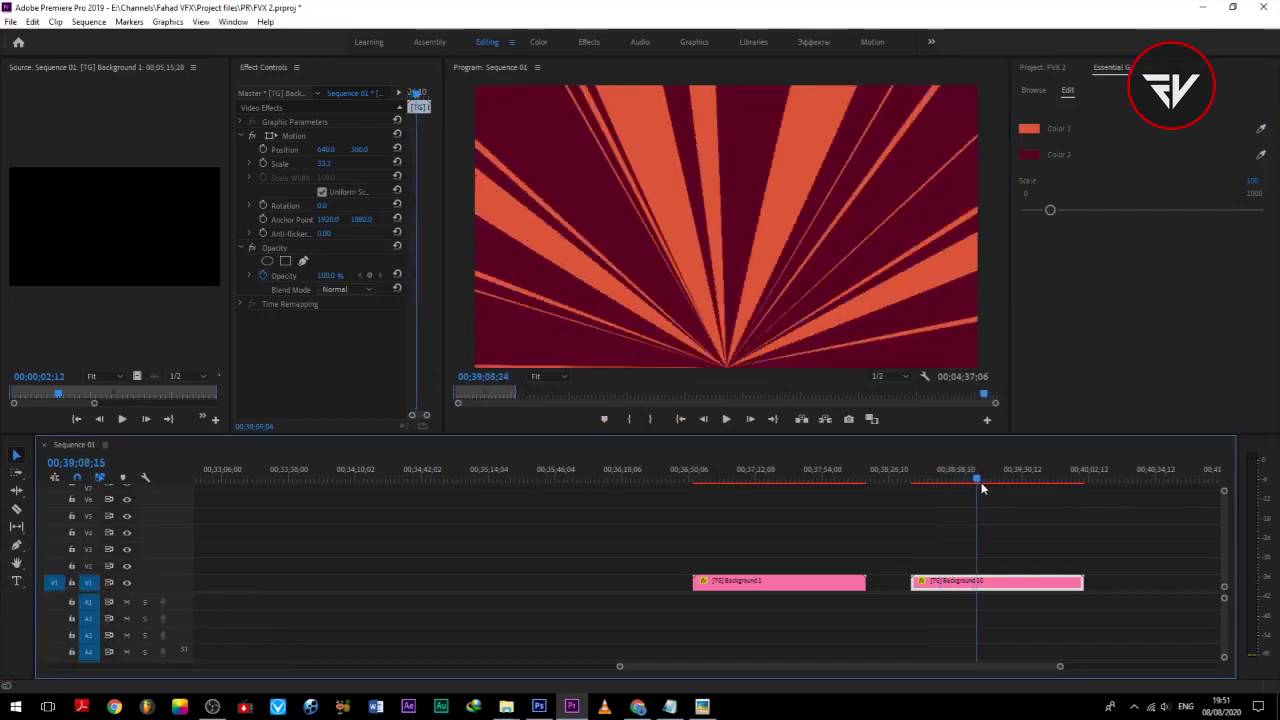
{"action": "left_click", "coordinate": [1034, 90]}
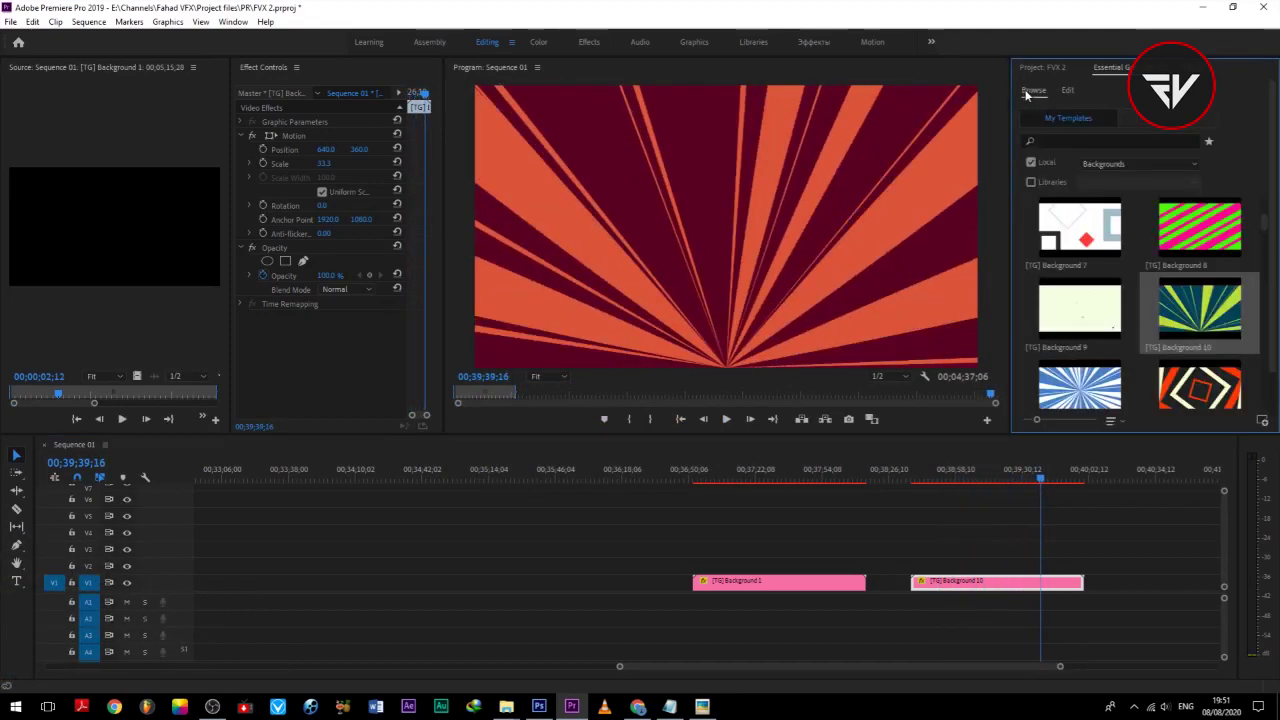
Step: Place [TG] Background 6 on V1 and set it to frame size
{"action": "left_click_drag", "start_coordinate": [665, 666], "coordinate": [759, 666]}
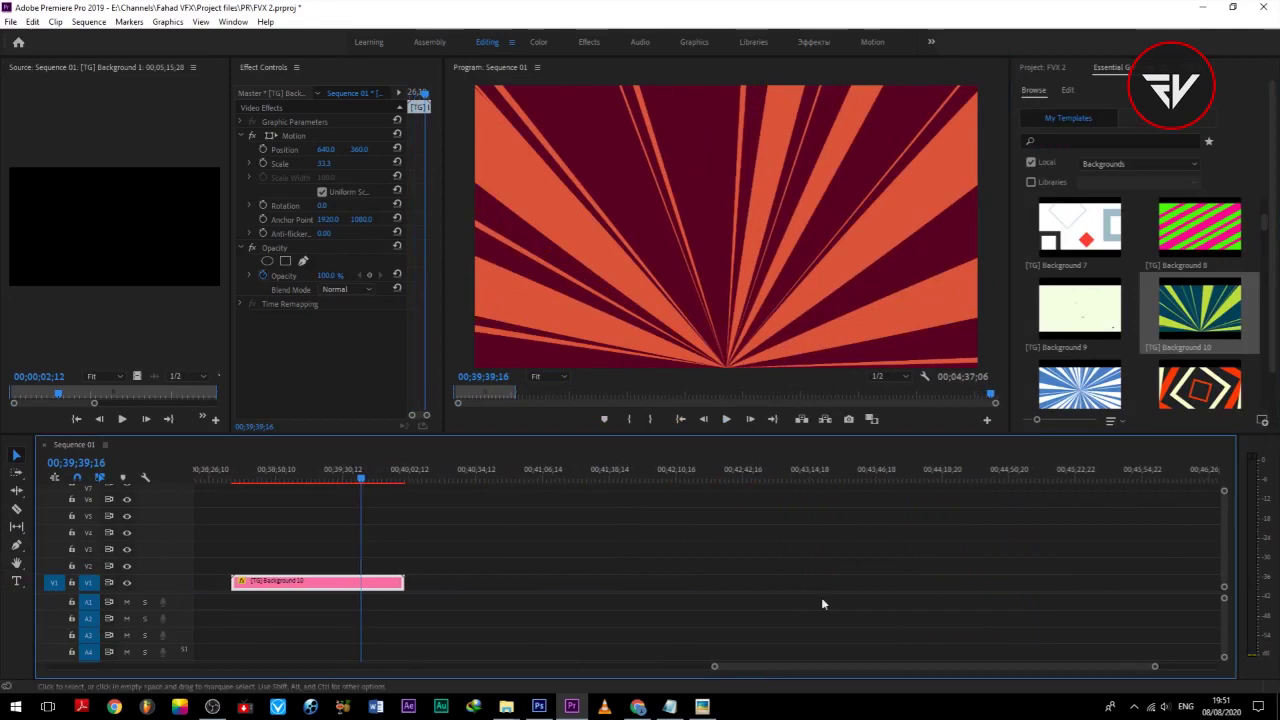
{"action": "scroll", "coordinate": [1122, 312], "scroll_direction": "up", "scroll_amount": 1}
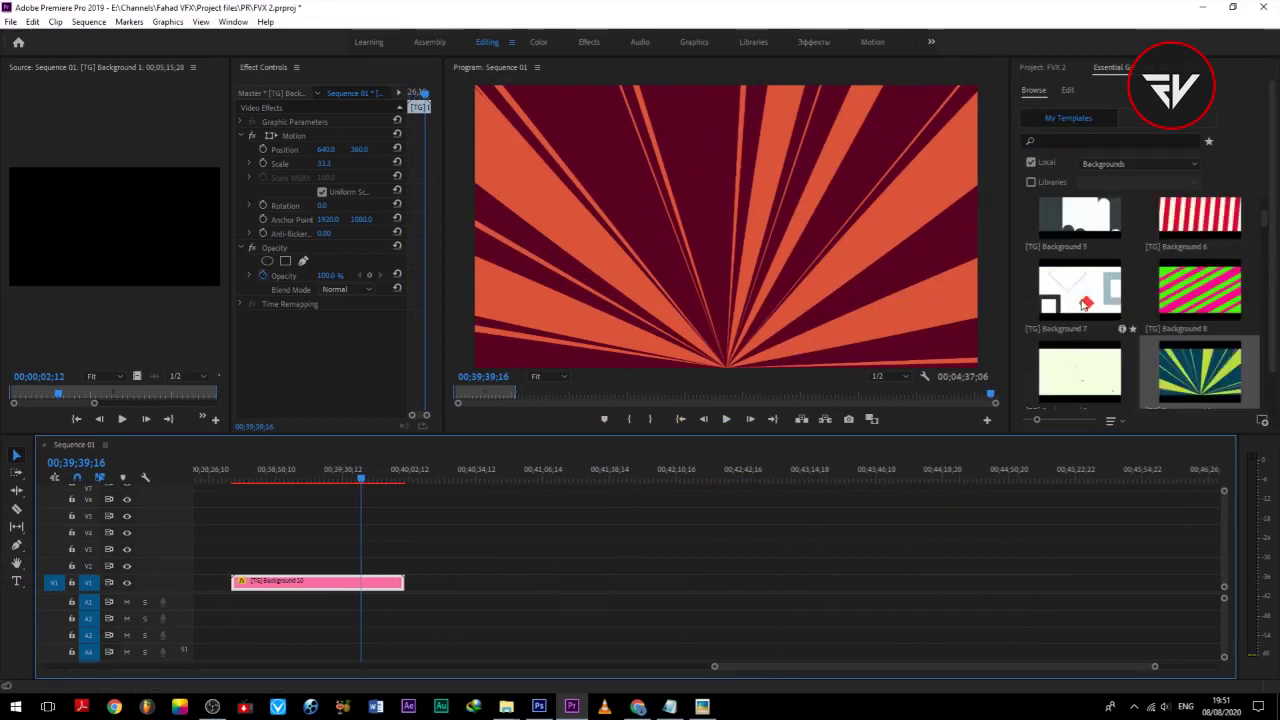
{"action": "scroll", "coordinate": [1199, 300], "scroll_direction": "up", "scroll_amount": 1}
{"action": "left_click_drag", "start_coordinate": [1199, 270], "coordinate": [600, 582]}
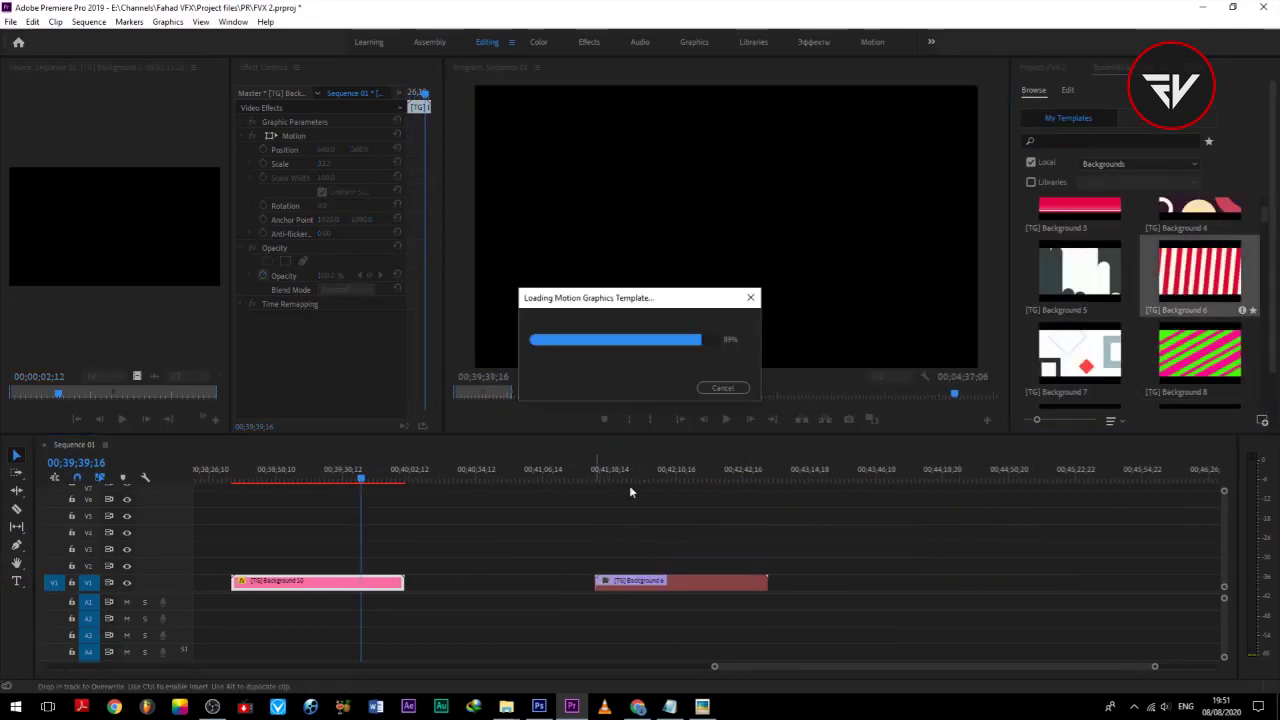
{"action": "right_click", "coordinate": [666, 581]}
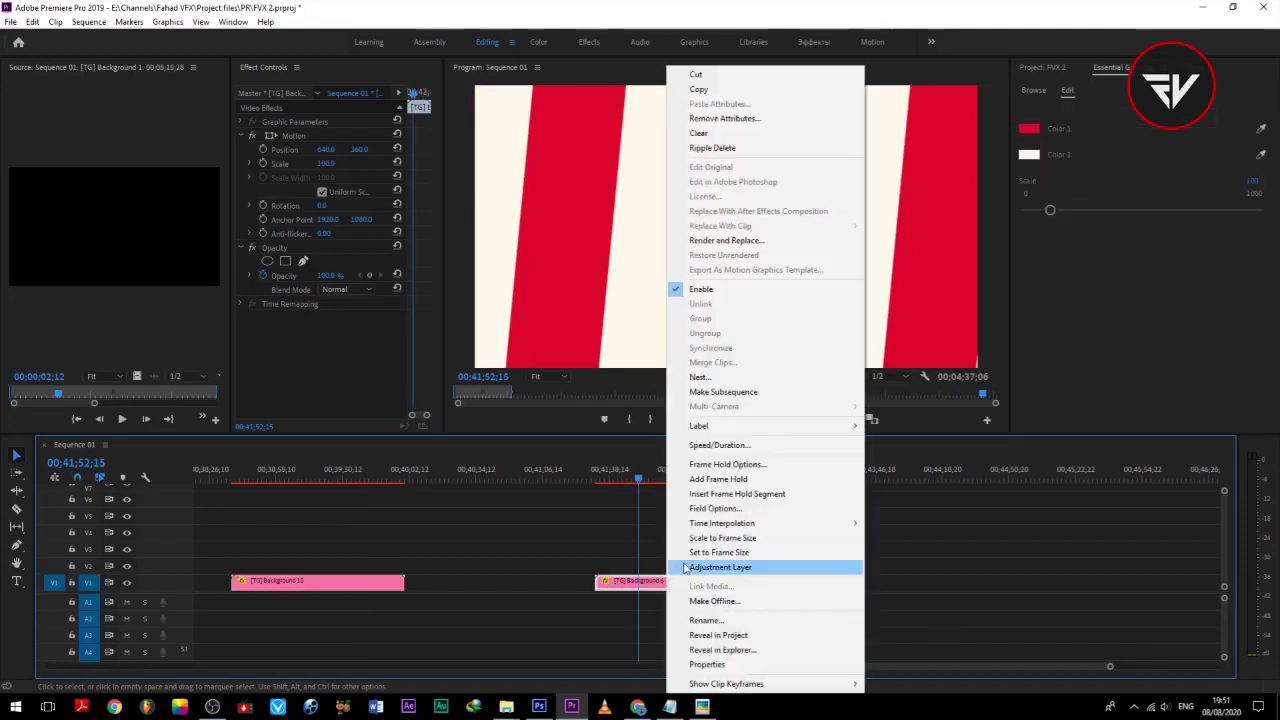
{"action": "left_click", "coordinate": [718, 552]}
Step: Set the stripe Color 1 to gold and Color 2 to peach, then preview the stripes
{"action": "left_click", "coordinate": [1024, 155]}
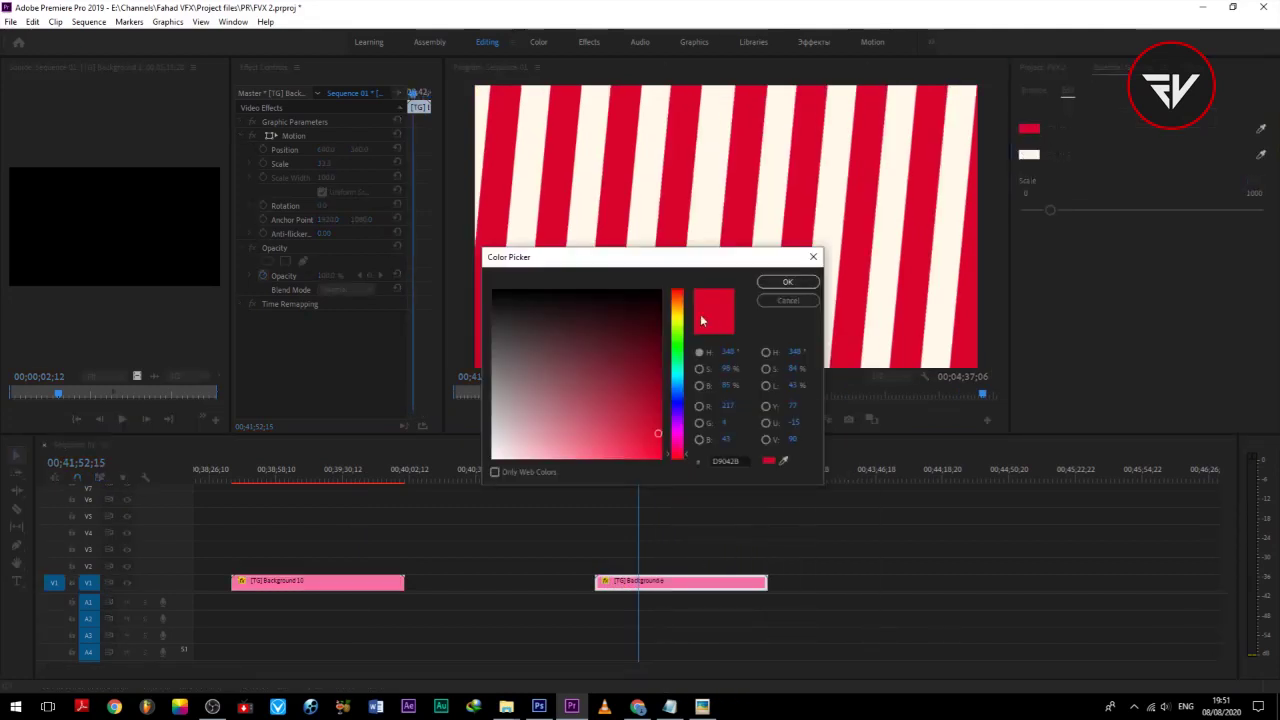
{"action": "left_click_drag", "start_coordinate": [677, 316], "coordinate": [677, 307]}
{"action": "left_click", "coordinate": [787, 281]}
{"action": "left_click", "coordinate": [1029, 154]}
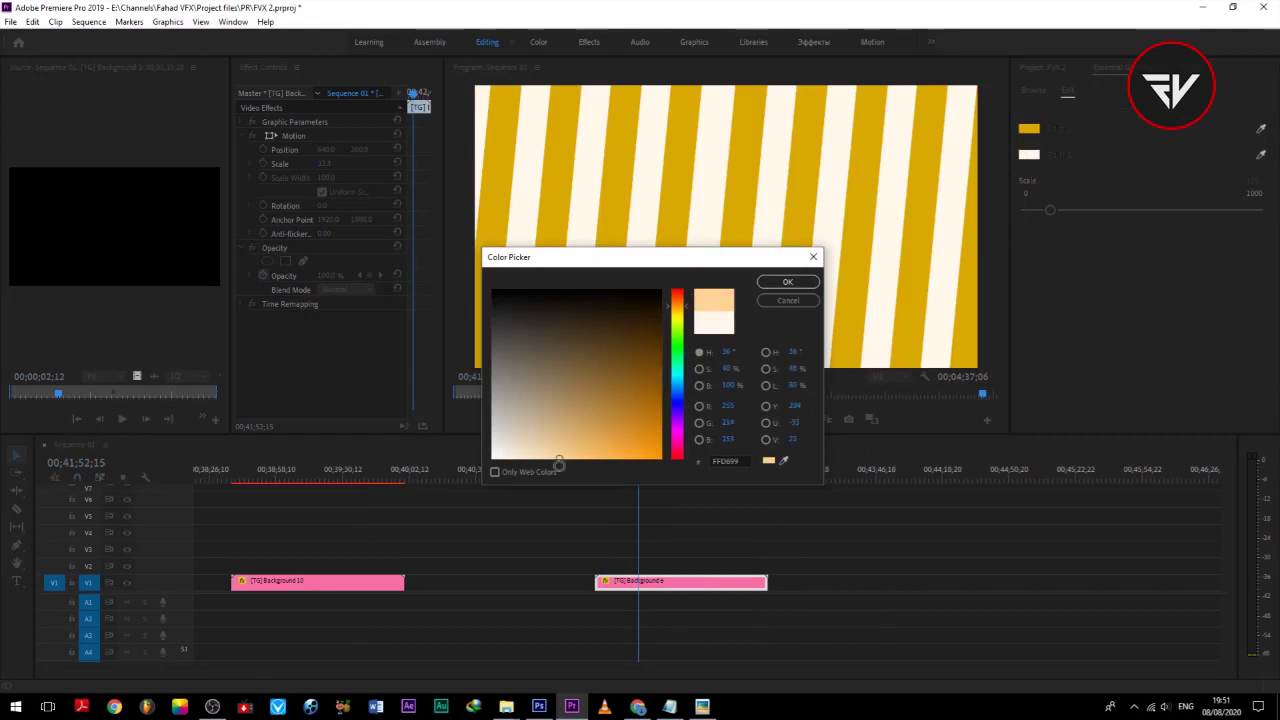
{"action": "left_click", "coordinate": [787, 281]}
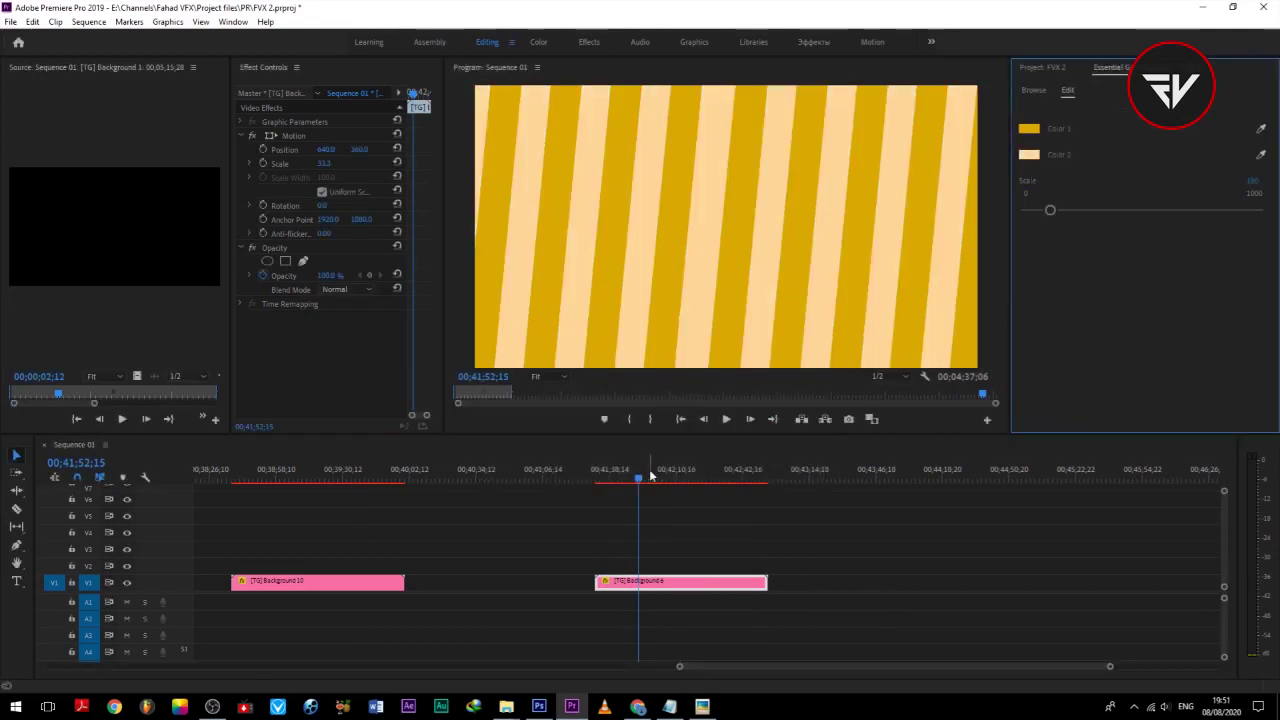
{"action": "left_click_drag", "start_coordinate": [650, 476], "coordinate": [759, 490]}
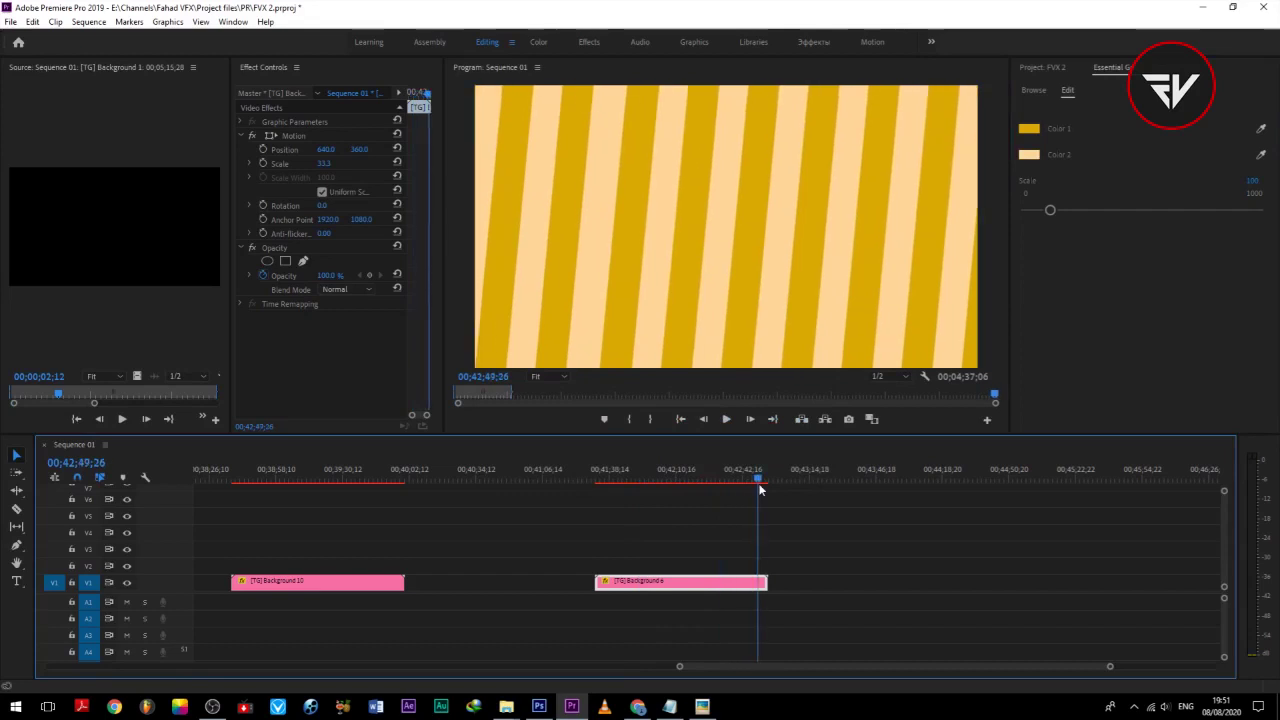
{"action": "left_click_drag", "start_coordinate": [759, 490], "coordinate": [696, 490]}
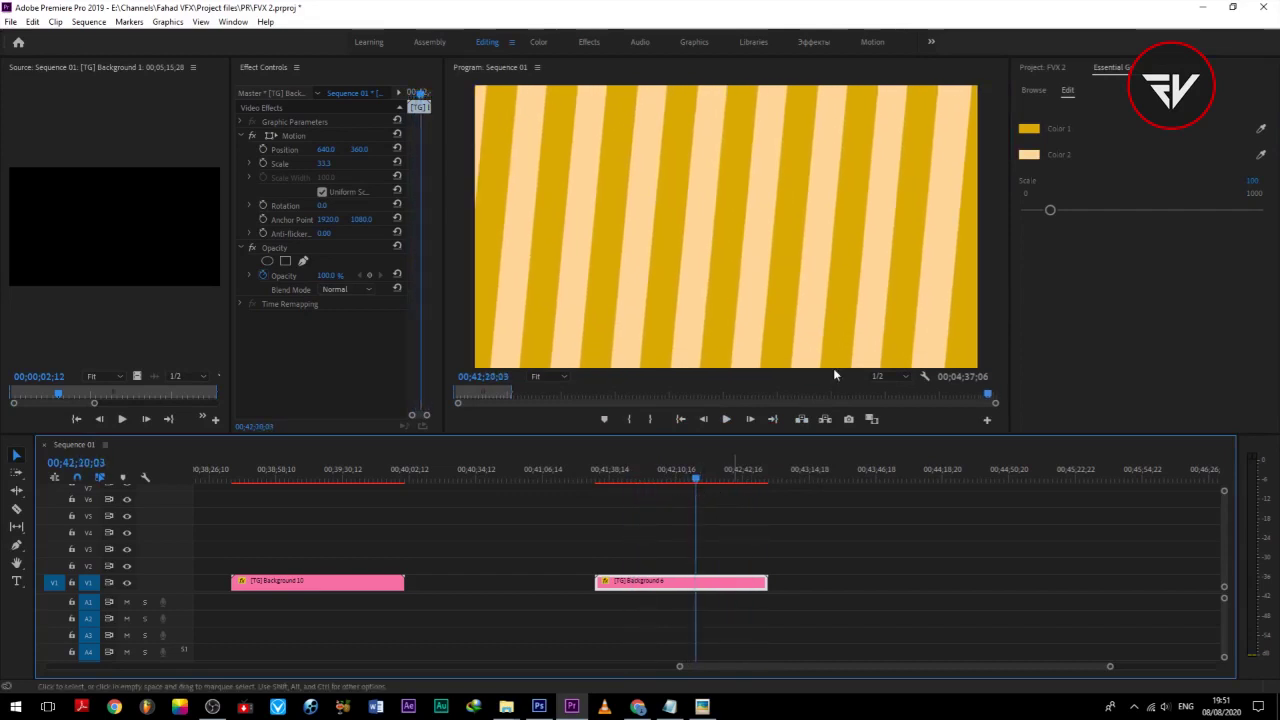
{"action": "left_click", "coordinate": [1036, 90]}
Step: Place [TG] Background 14 on V1 after the gold stripes and set it to frame size
{"action": "scroll", "coordinate": [1182, 310], "scroll_direction": "down", "scroll_amount": 1}
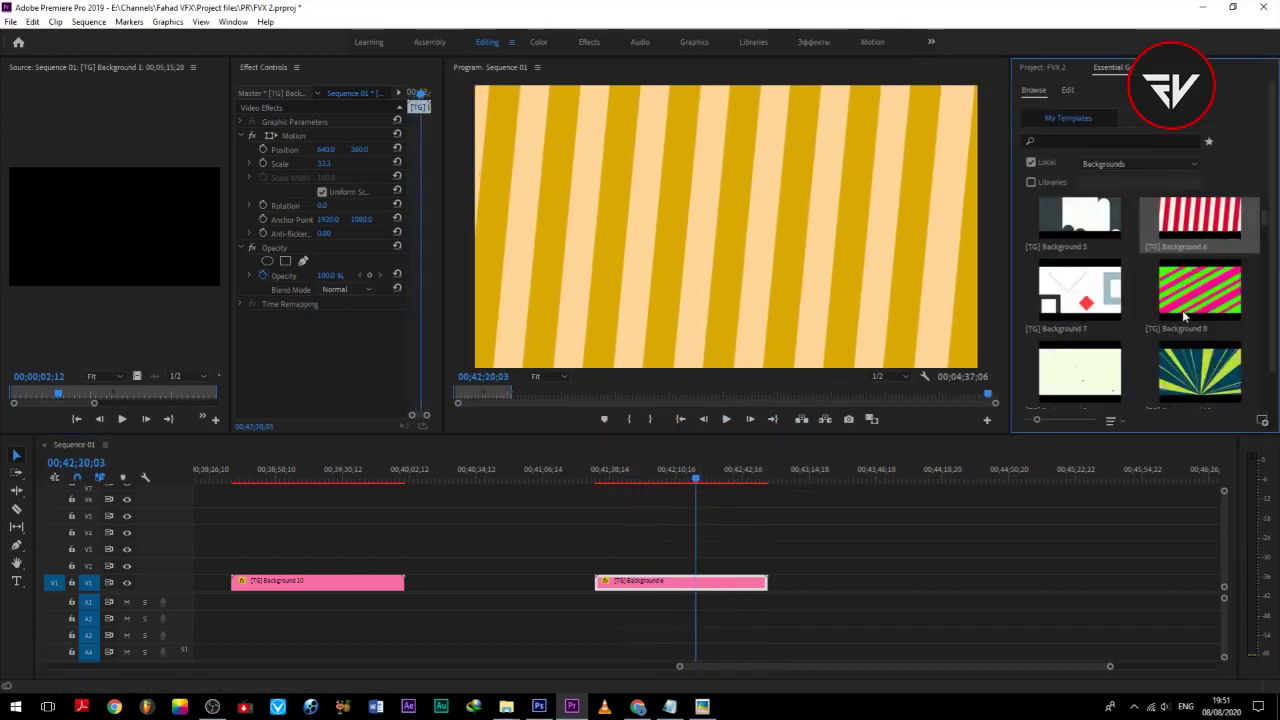
{"action": "scroll", "coordinate": [1182, 310], "scroll_direction": "down", "scroll_amount": 2}
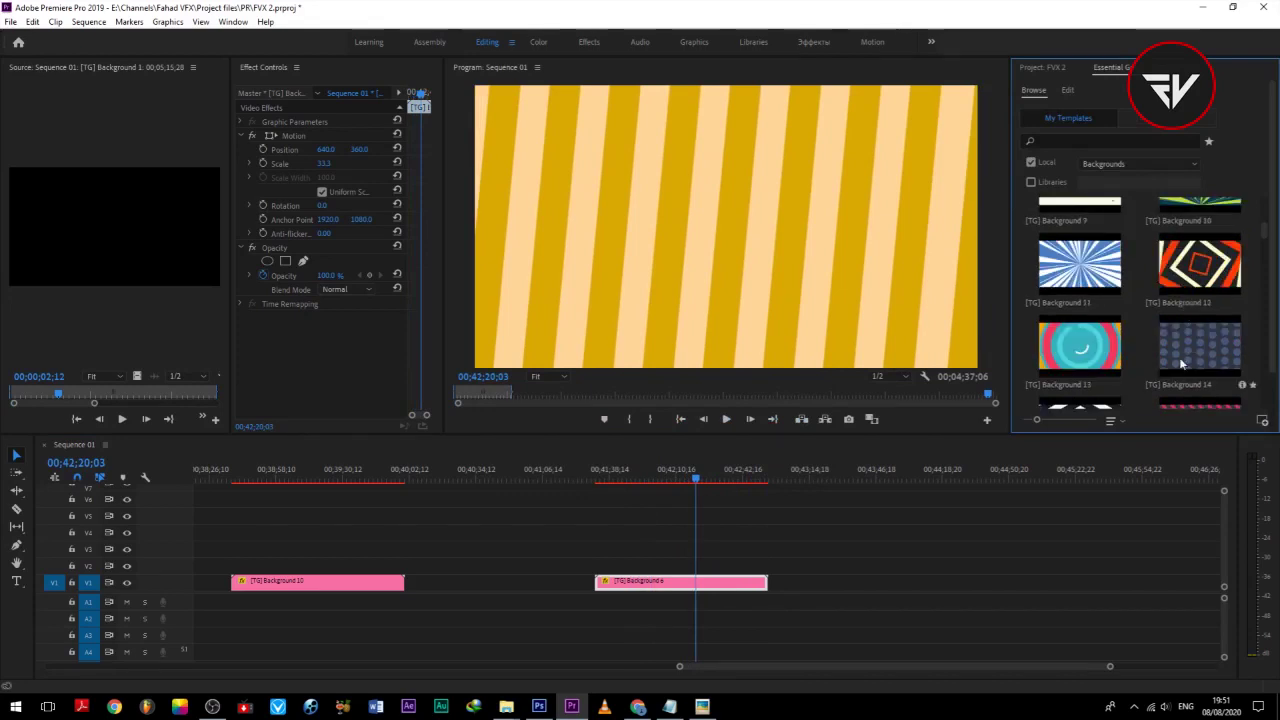
{"action": "left_click_drag", "start_coordinate": [1182, 365], "coordinate": [820, 581]}
{"action": "left_click", "coordinate": [855, 478]}
{"action": "right_click", "coordinate": [872, 581]}
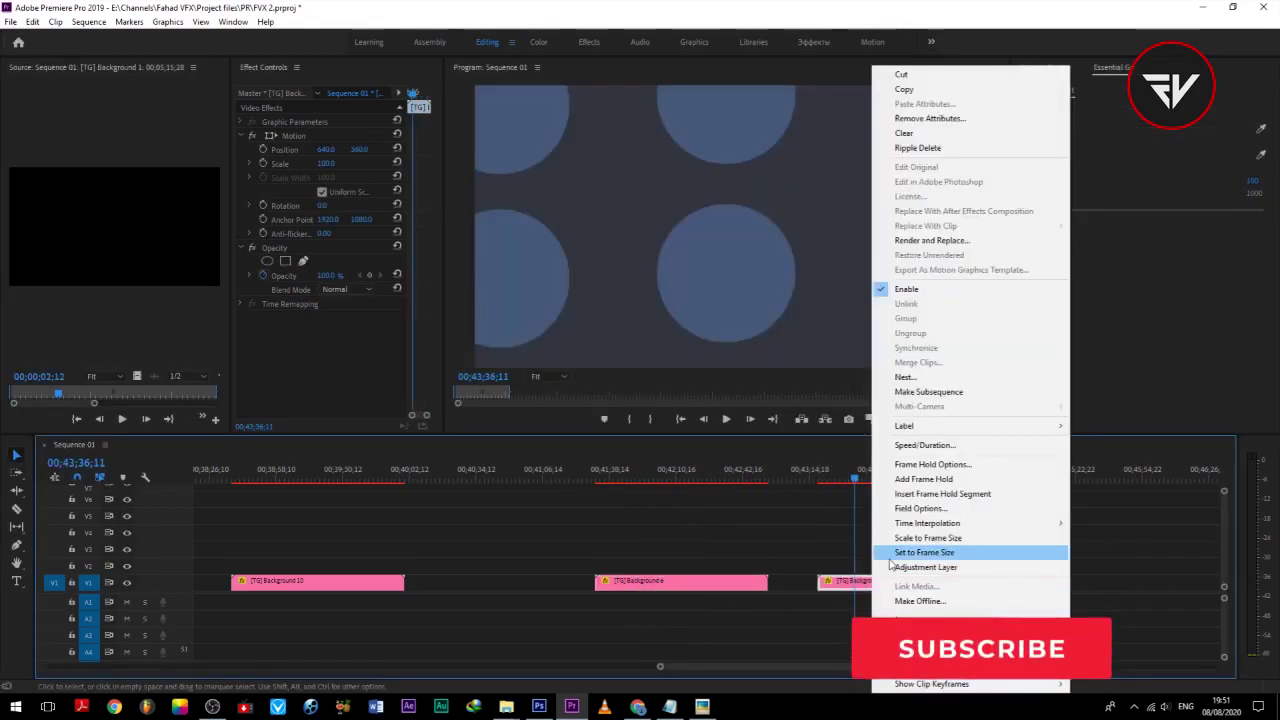
{"action": "left_click", "coordinate": [892, 553]}
Step: Set Color 1 to pinkish red and Color 2 to white, then preview the dots
{"action": "left_click", "coordinate": [1033, 131]}
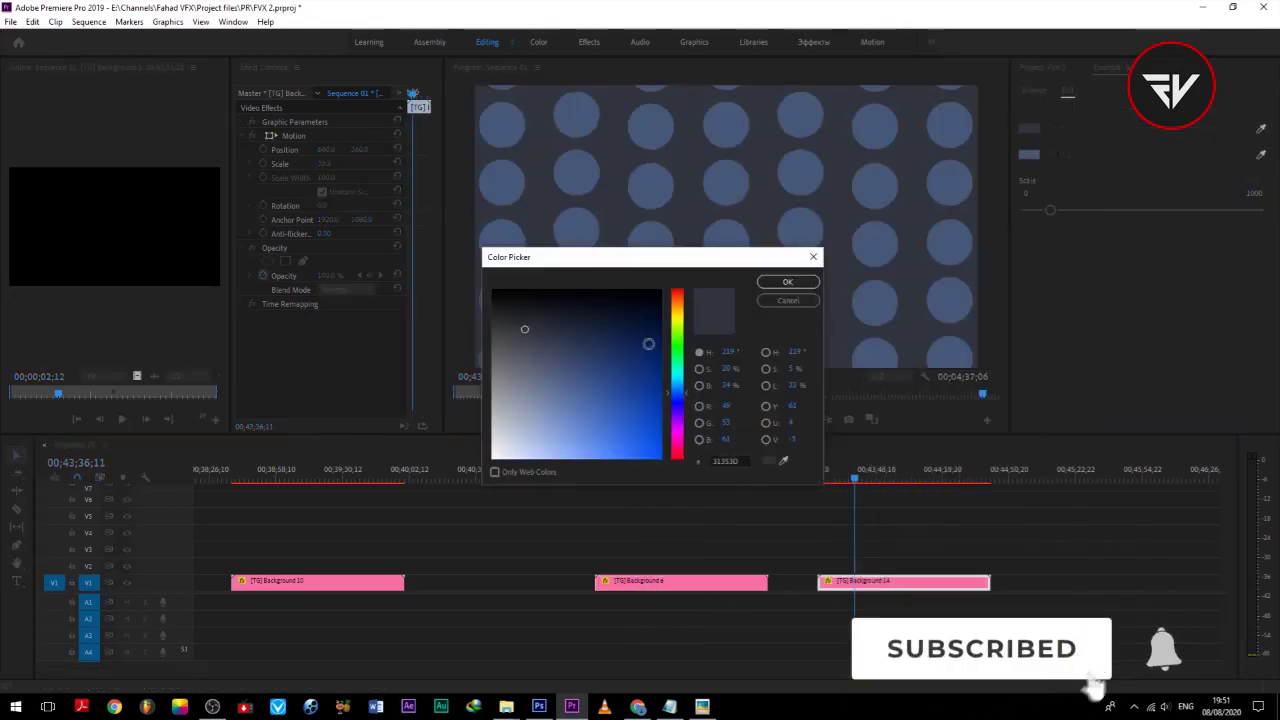
{"action": "mouse_move", "coordinate": [555, 456]}
{"action": "left_mouse_down"}
{"action": "mouse_move", "coordinate": [551, 481]}
{"action": "mouse_move", "coordinate": [565, 482]}
{"action": "left_mouse_up"}
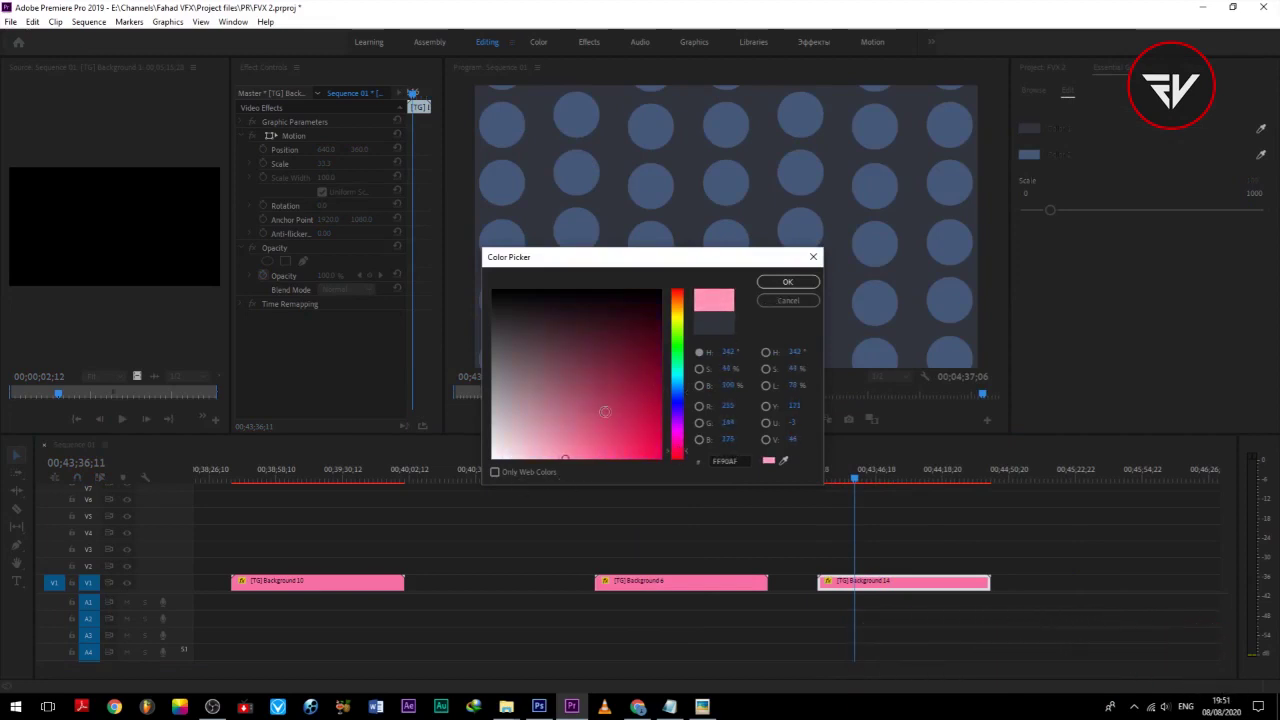
{"action": "left_click", "coordinate": [800, 281]}
{"action": "left_click", "coordinate": [1028, 155]}
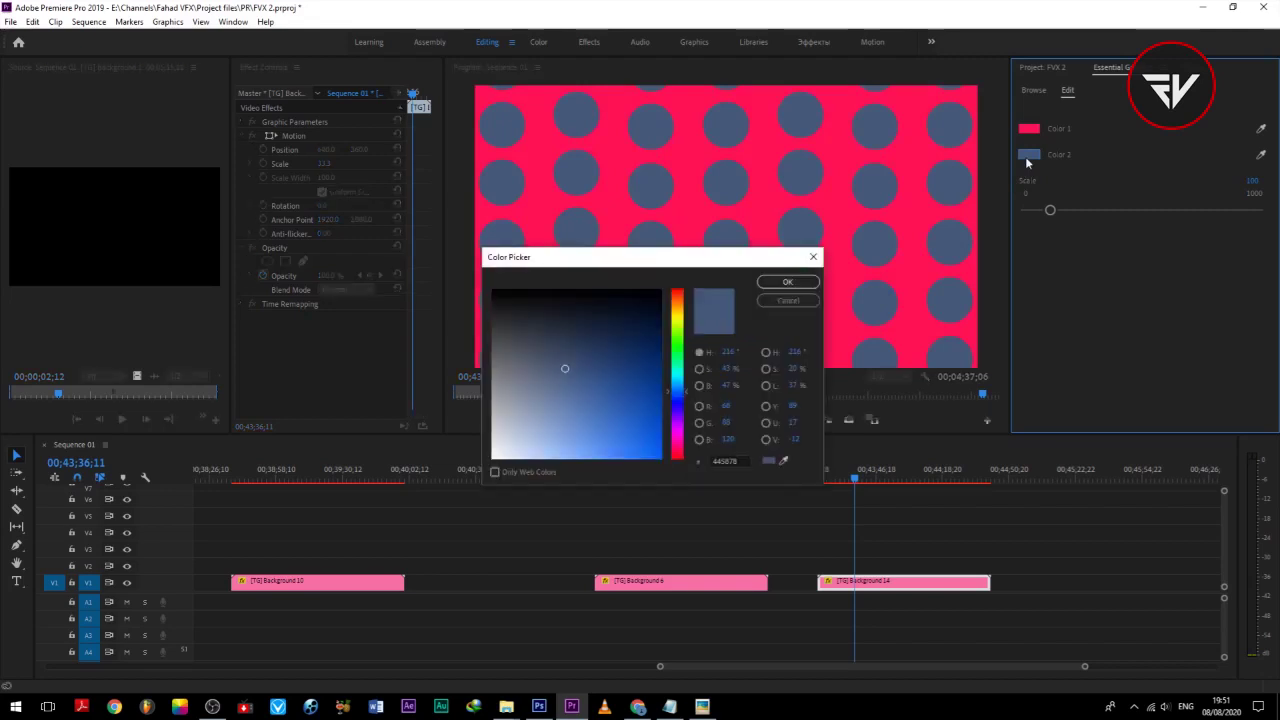
{"action": "left_click", "coordinate": [789, 282]}
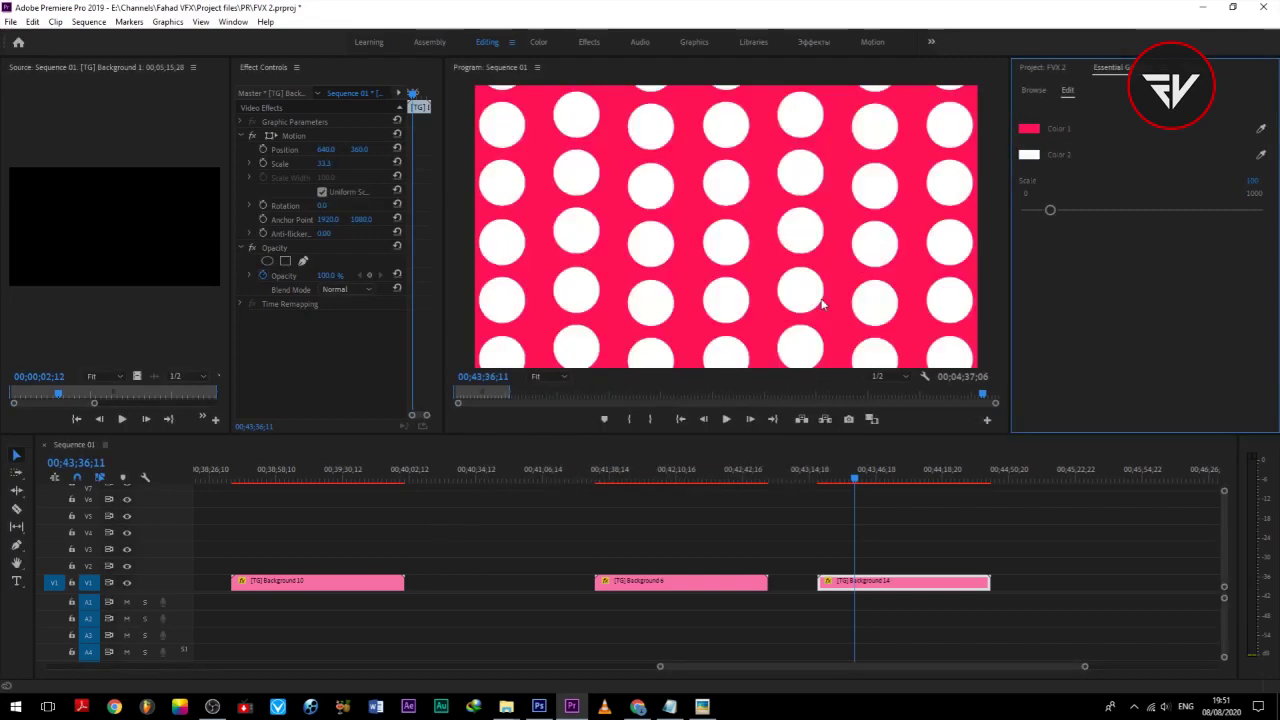
{"action": "left_click_drag", "start_coordinate": [854, 481], "coordinate": [983, 505]}
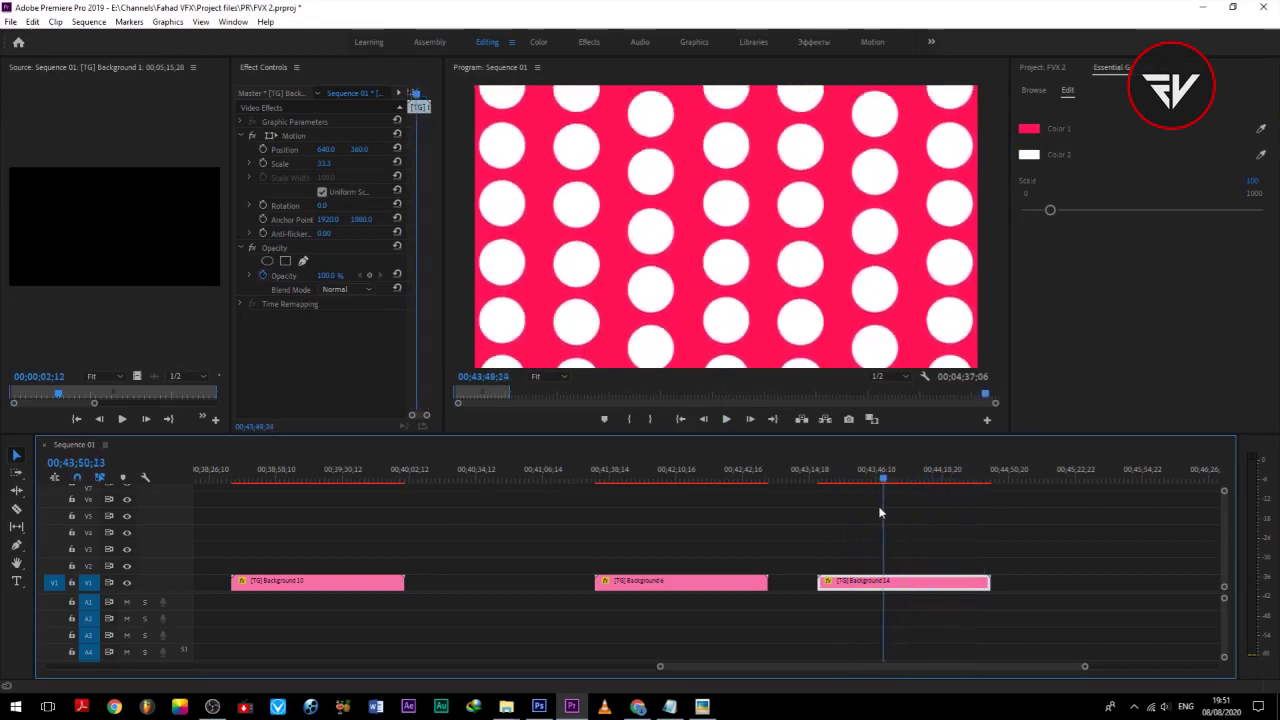
{"action": "left_click_drag", "start_coordinate": [983, 505], "coordinate": [862, 500]}
{"action": "left_click", "coordinate": [1030, 90]}
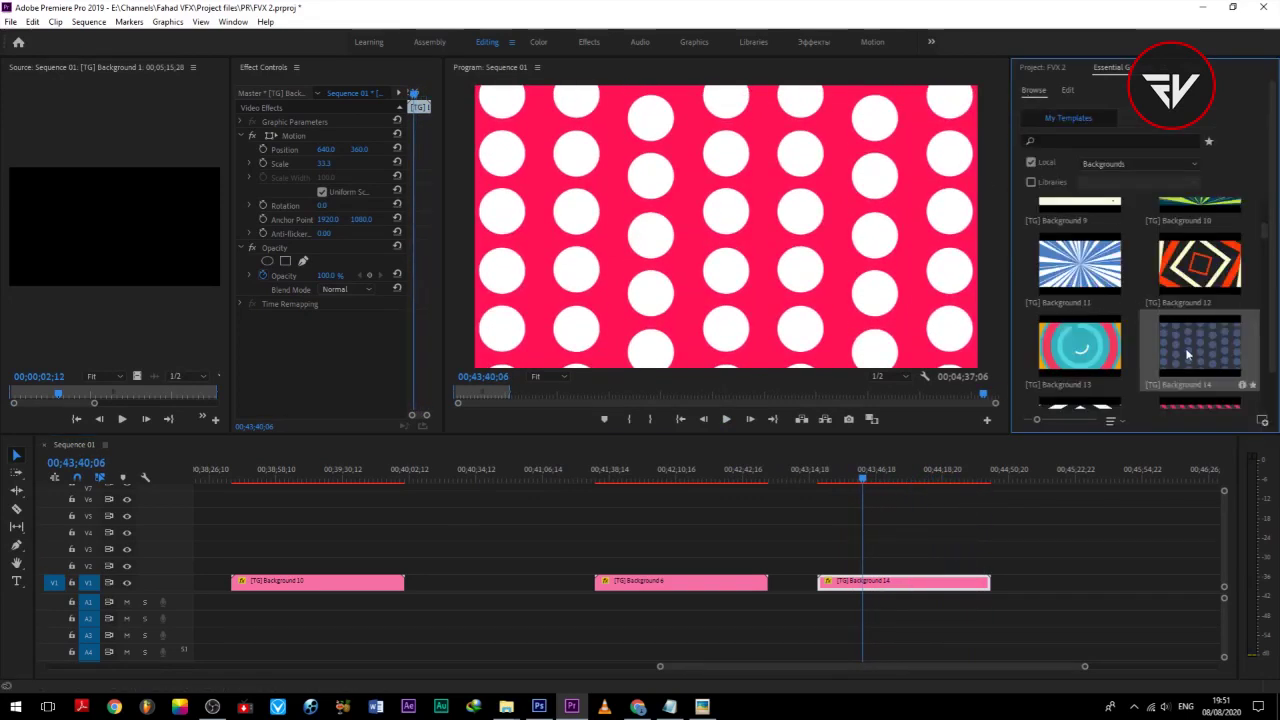
Step: Place [TG] Background 16 at the end of V1 and set it to frame size
{"action": "scroll", "coordinate": [1140, 300], "scroll_direction": "down", "scroll_amount": 3}
{"action": "left_click_drag", "start_coordinate": [1200, 365], "coordinate": [1040, 582]}
{"action": "left_click", "coordinate": [1073, 484]}
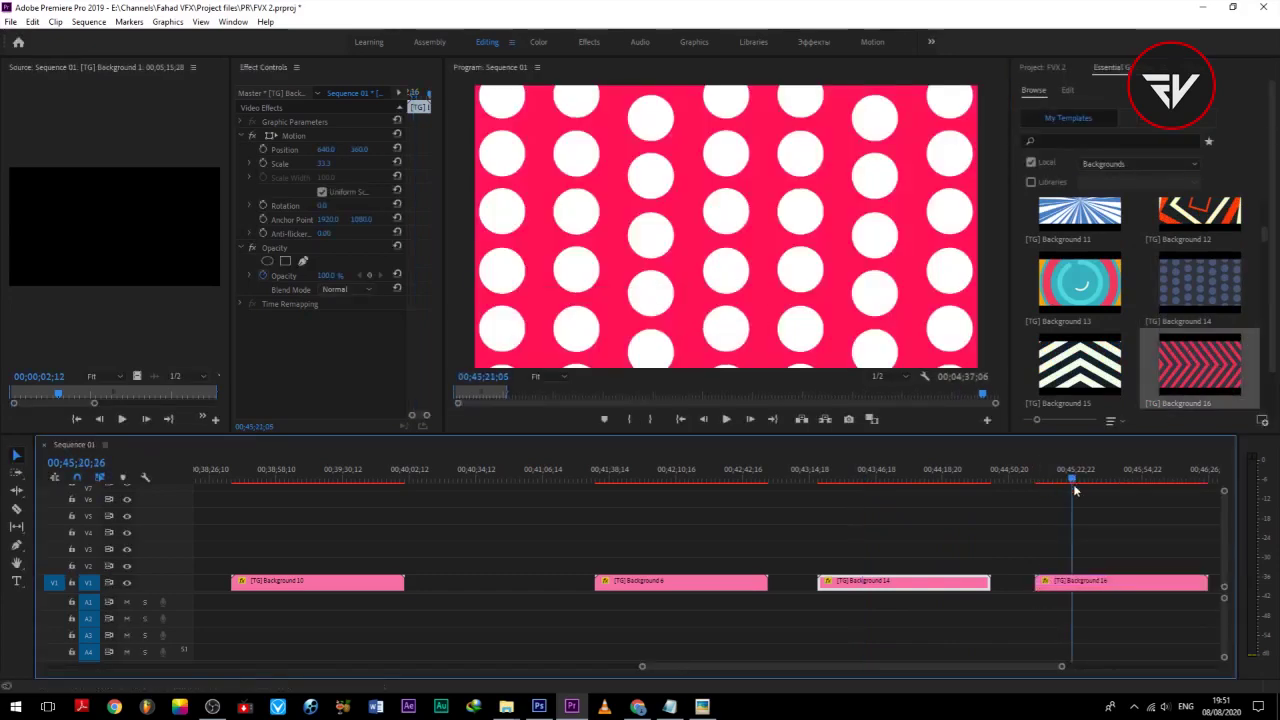
{"action": "right_click", "coordinate": [1077, 582]}
{"action": "left_click", "coordinate": [1096, 553]}
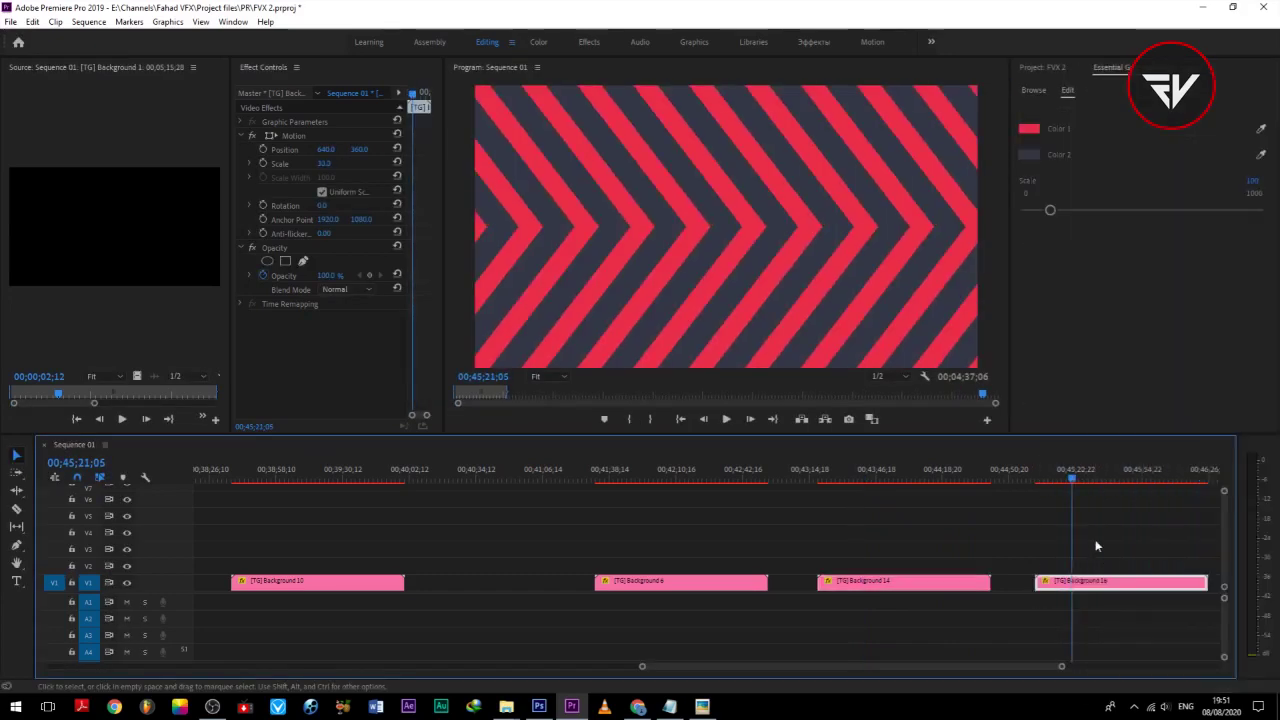
Step: Set Color 1 to white and Color 2 to blue, then preview the chevrons
{"action": "left_click", "coordinate": [1028, 130]}
{"action": "left_click", "coordinate": [787, 281]}
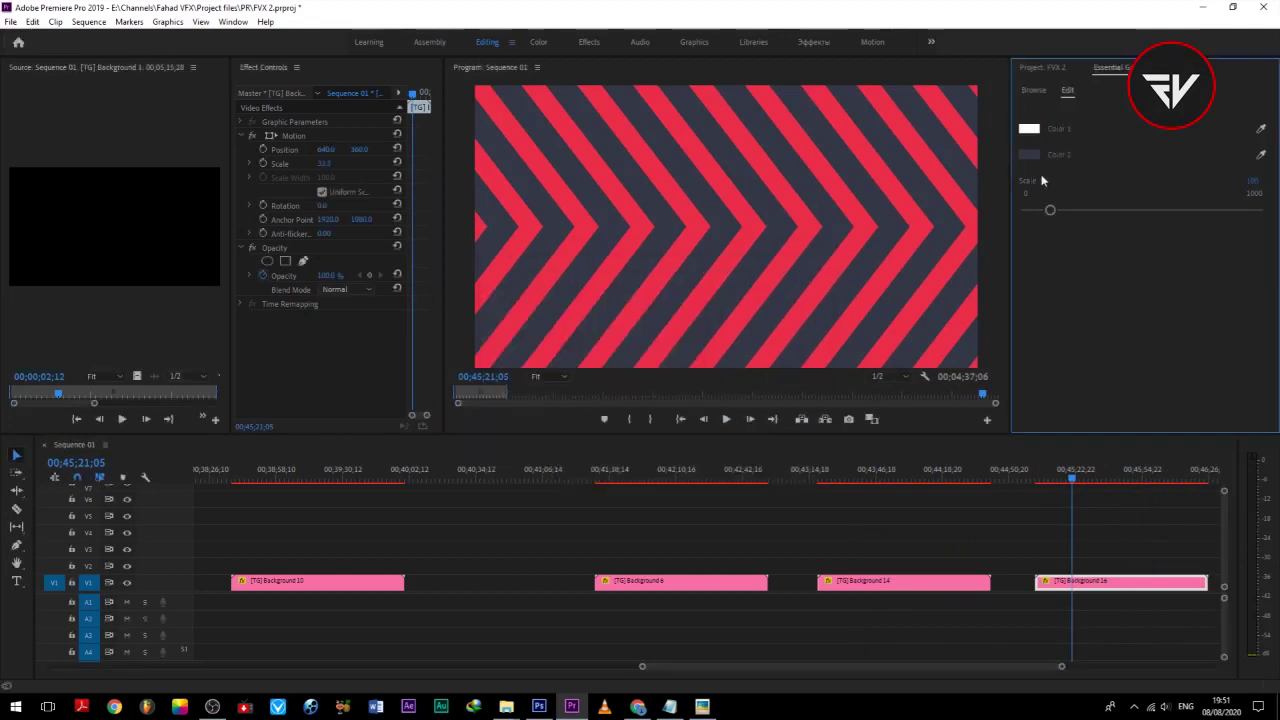
{"action": "left_click", "coordinate": [1030, 154]}
{"action": "mouse_move", "coordinate": [677, 330]}
{"action": "left_mouse_down"}
{"action": "mouse_move", "coordinate": [681, 428]}
{"action": "mouse_move", "coordinate": [650, 398]}
{"action": "left_mouse_up"}
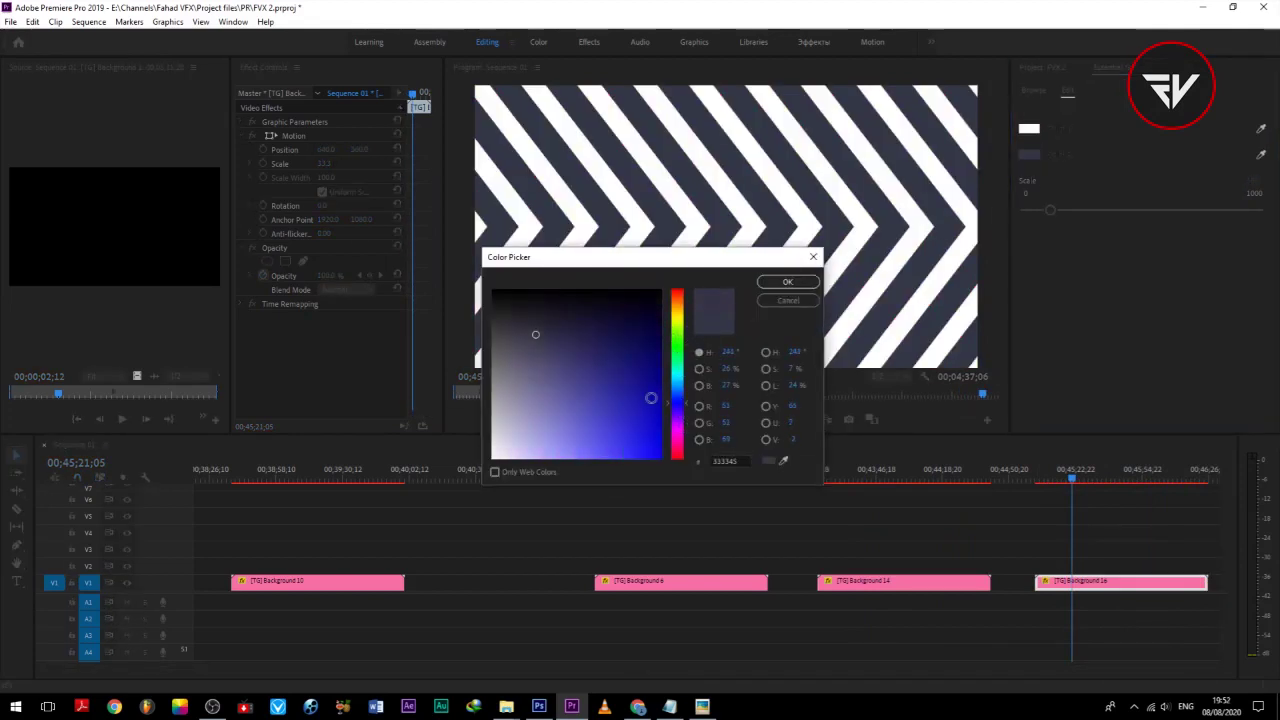
{"action": "left_click", "coordinate": [786, 282]}
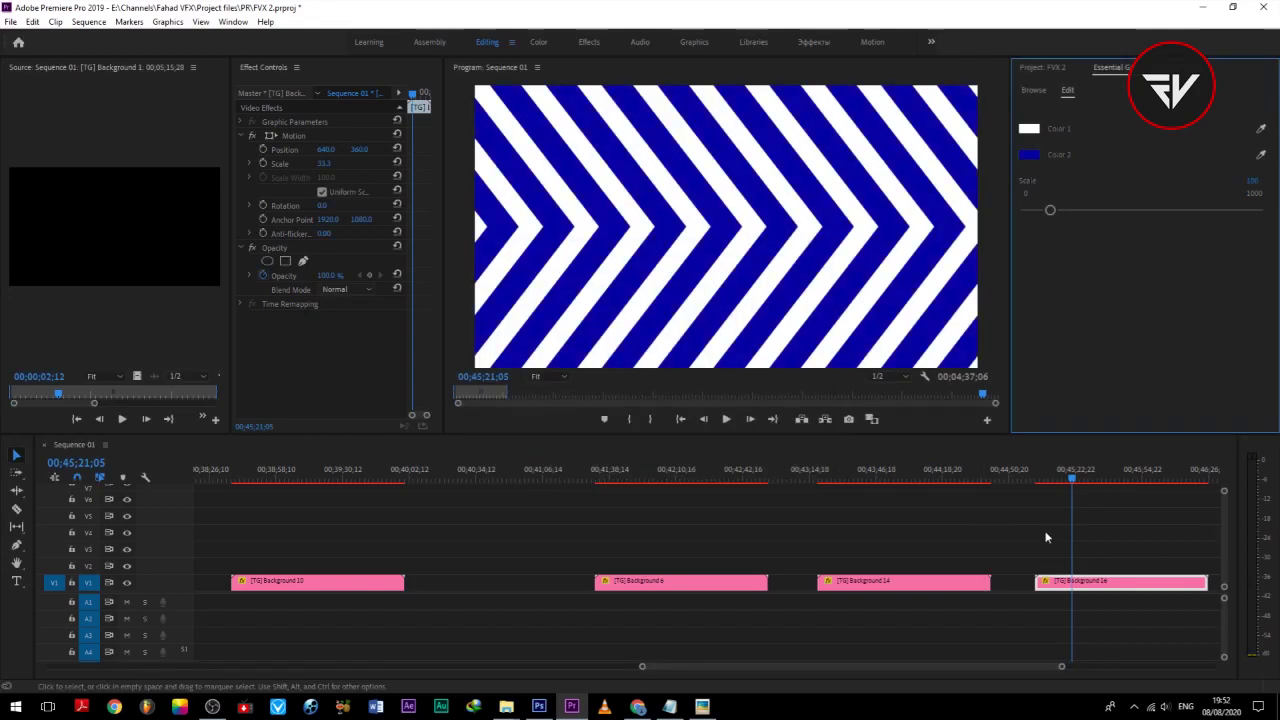
{"action": "mouse_move", "coordinate": [1071, 477]}
{"action": "left_mouse_down"}
{"action": "mouse_move", "coordinate": [1174, 486]}
{"action": "mouse_move", "coordinate": [1106, 497]}
{"action": "left_mouse_up"}
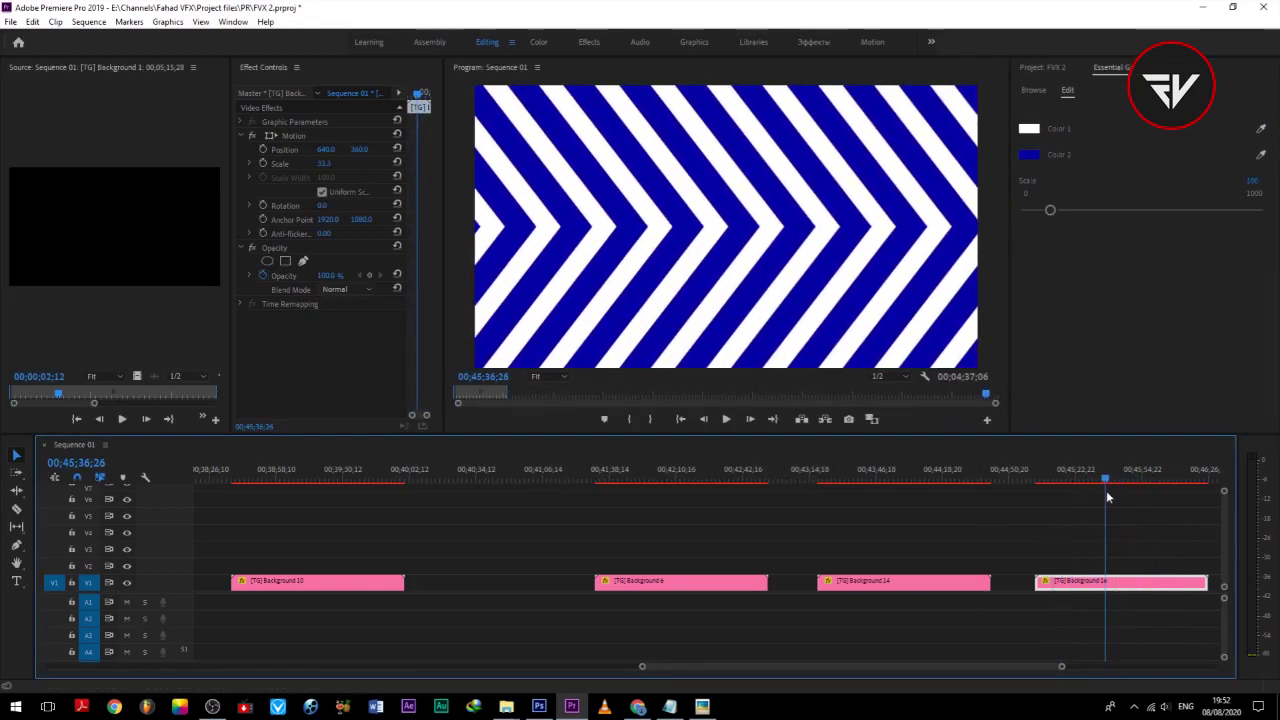